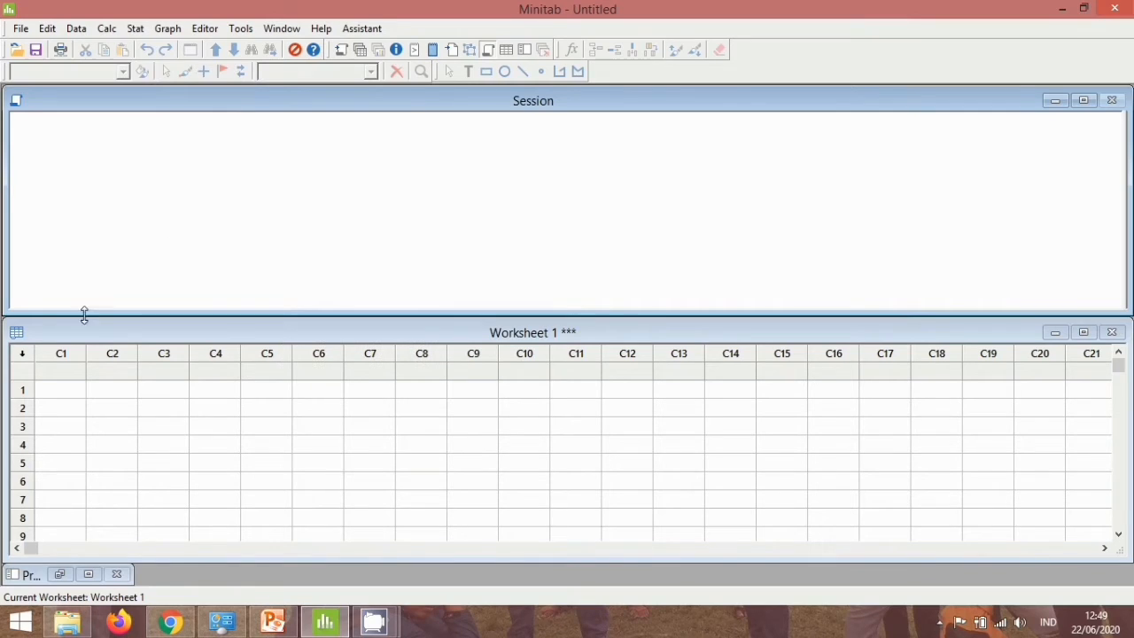
# Name column C1 "Kecelakaan Kerja di Pabrik".
pyautogui.click(69, 372)
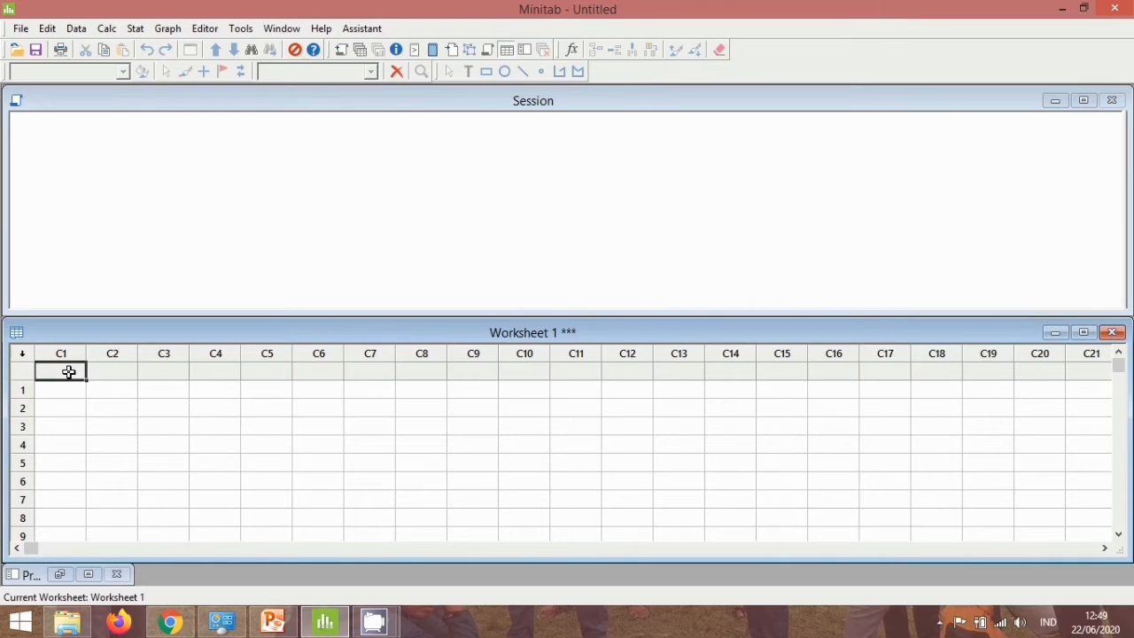
pyautogui.write('Kecep')
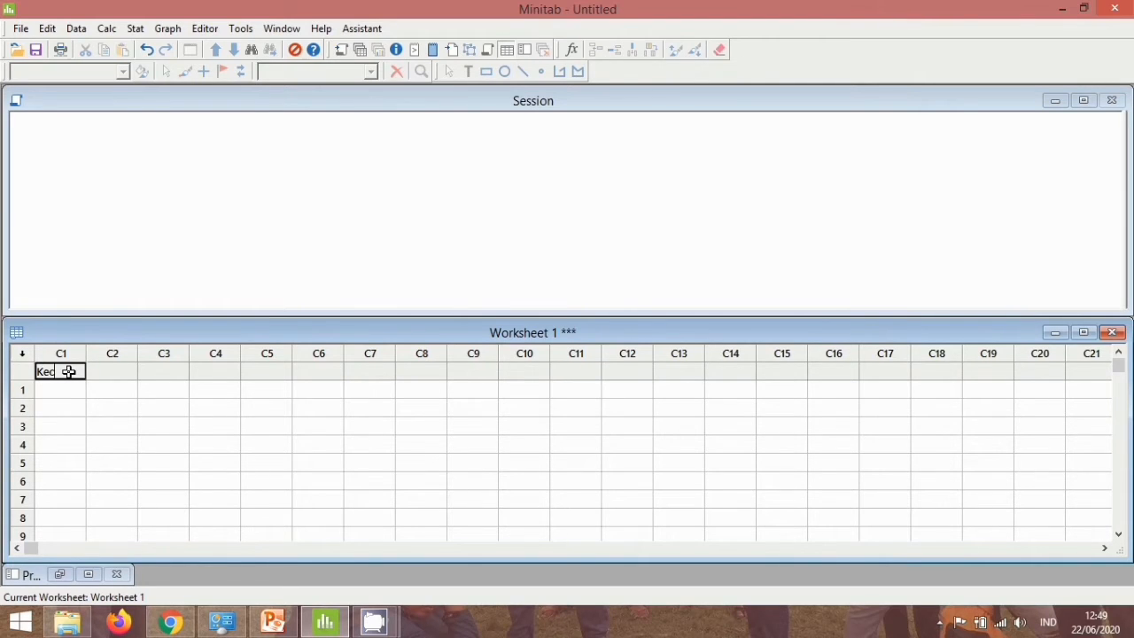
pyautogui.write('akaan Kerja di')
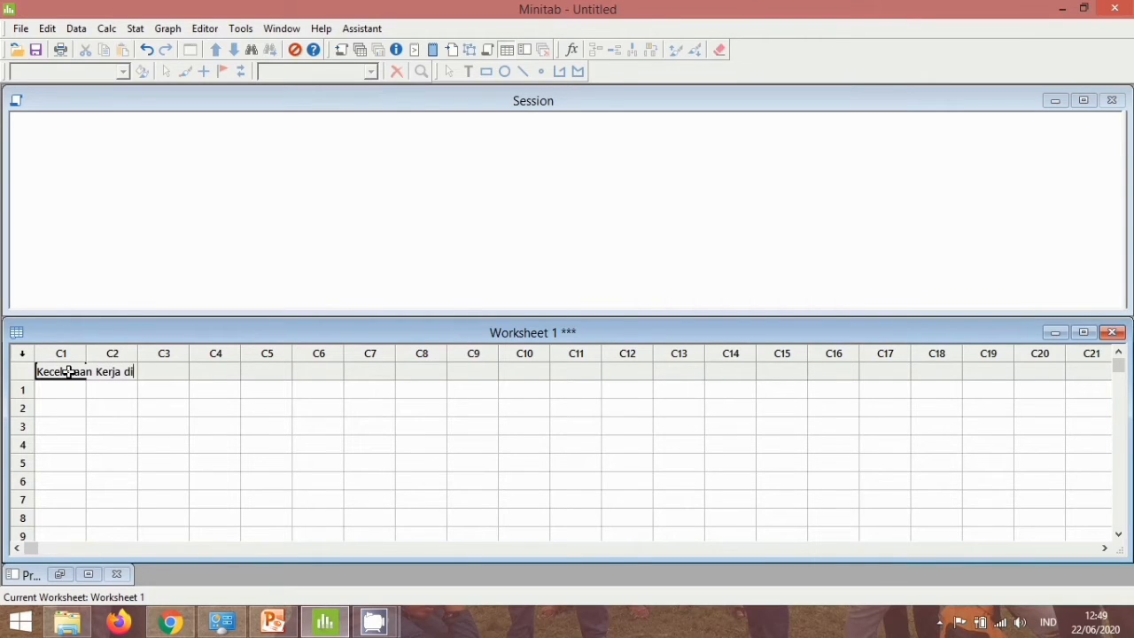
pyautogui.write(' Pabrik')
pyautogui.press('Return')
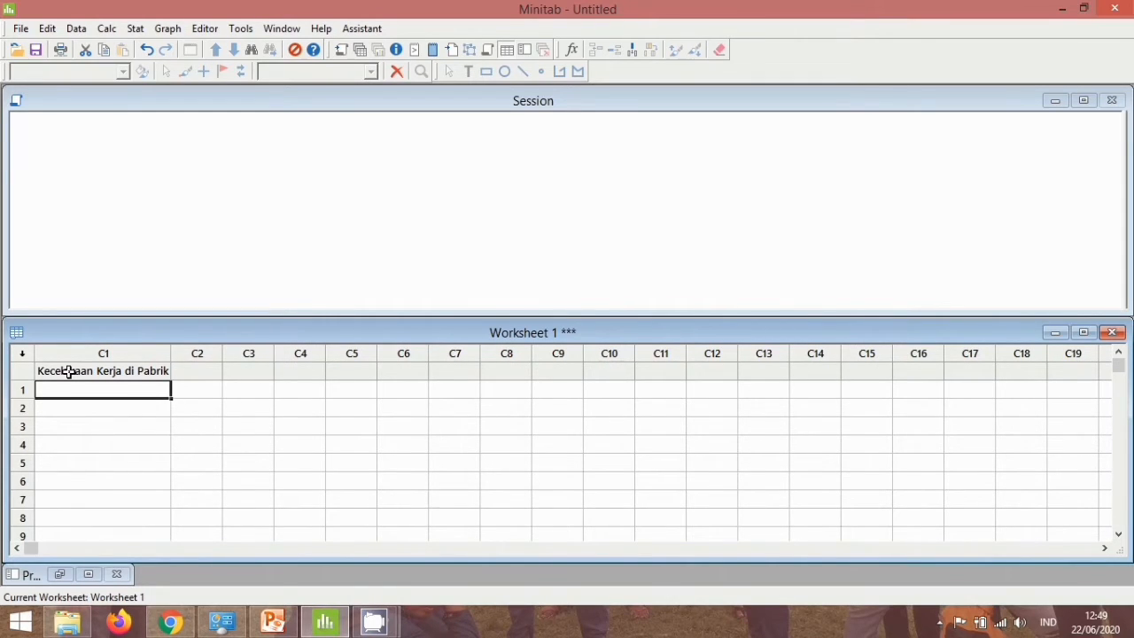
# Enter the accident types Terpeleset and Terjatuh in rows 1 and 2 of column C1.
pyautogui.write('Te')
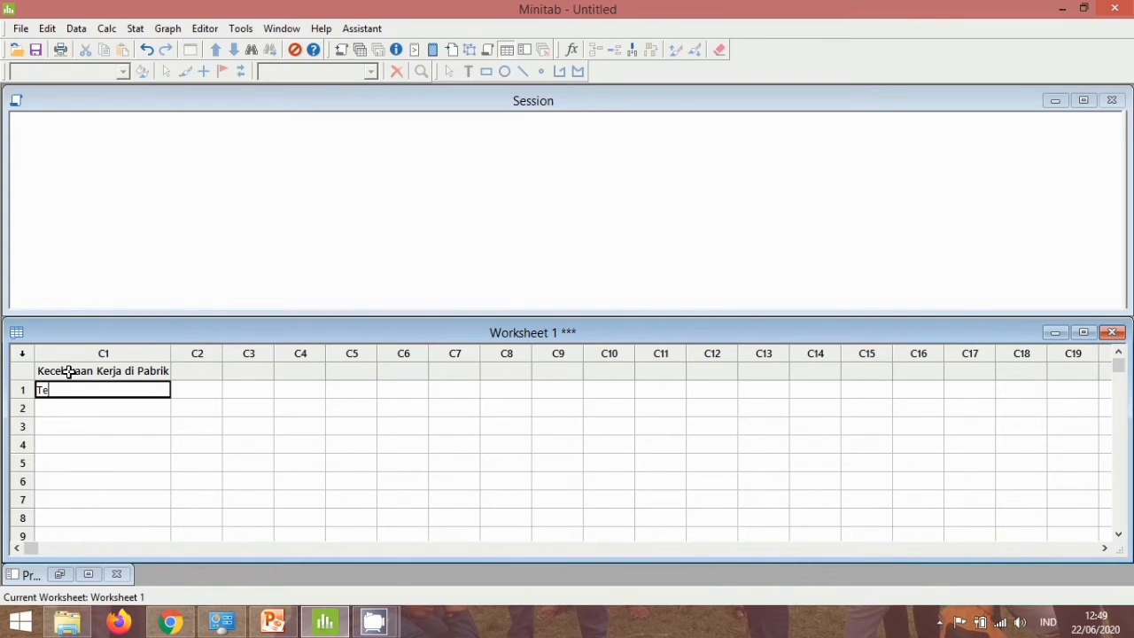
pyautogui.write('rpeleset')
pyautogui.press('Return')
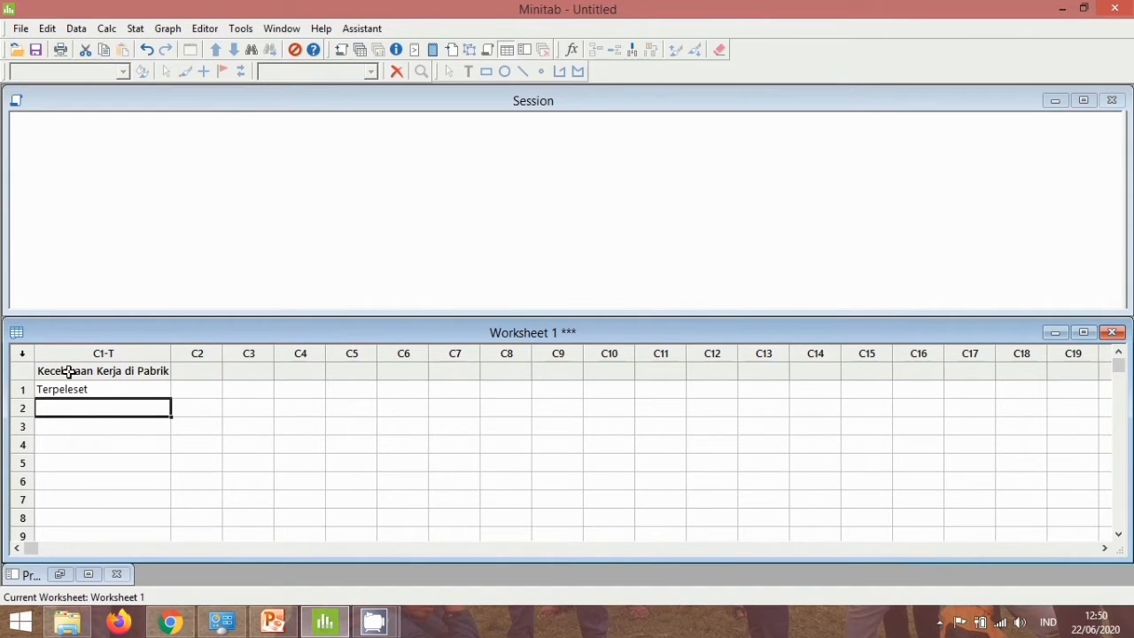
pyautogui.write('Terjat')
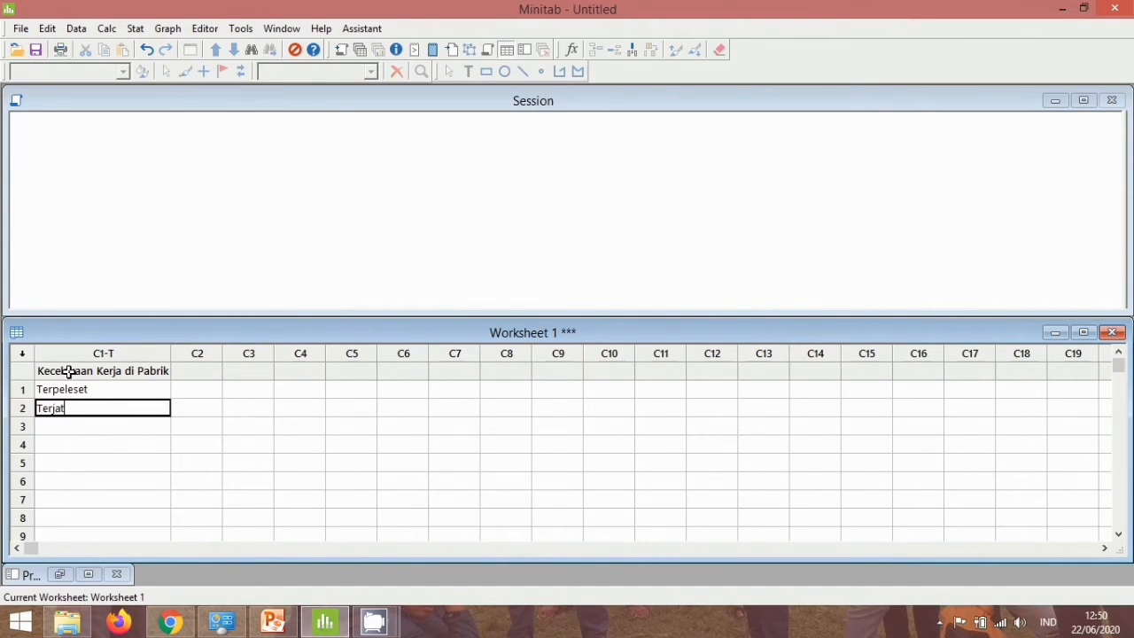
pyautogui.write('uh')
pyautogui.press('Return')
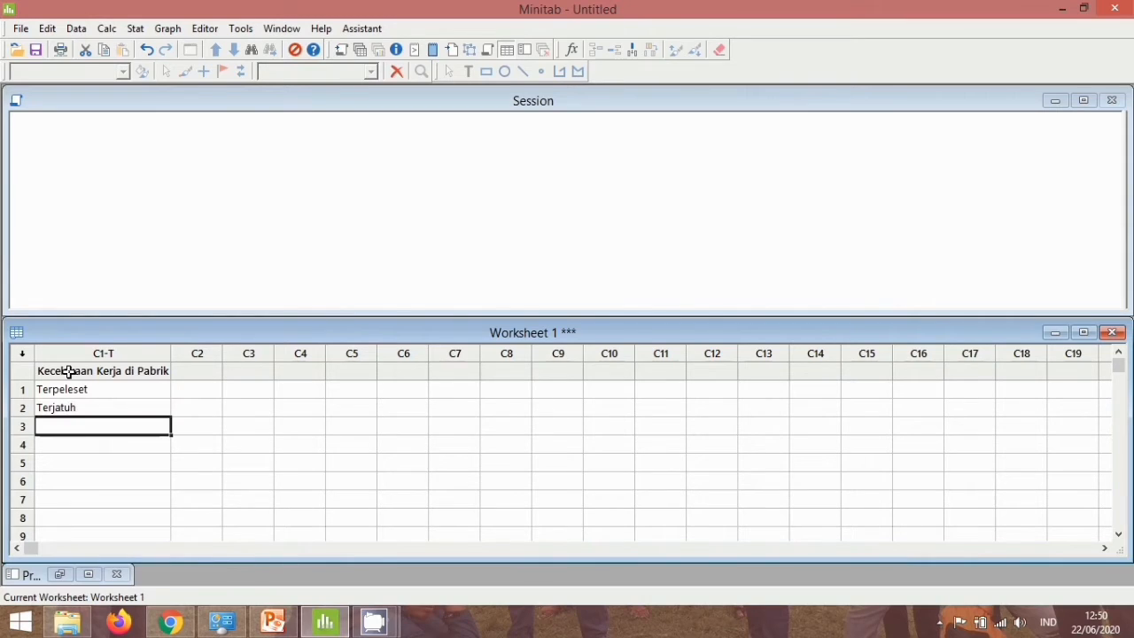
# Add the accident types Tertimpa, Tersetrum and Terjepit in rows 3 to 5 of column C1.
pyautogui.write('Ter')
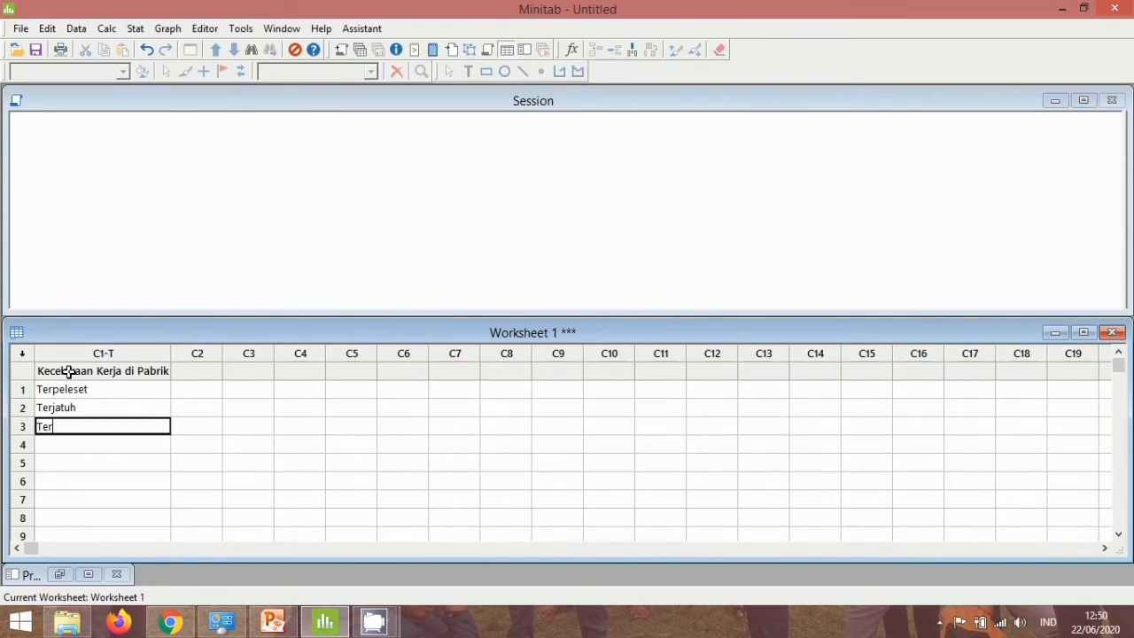
pyautogui.write('timpa')
pyautogui.press('Return')
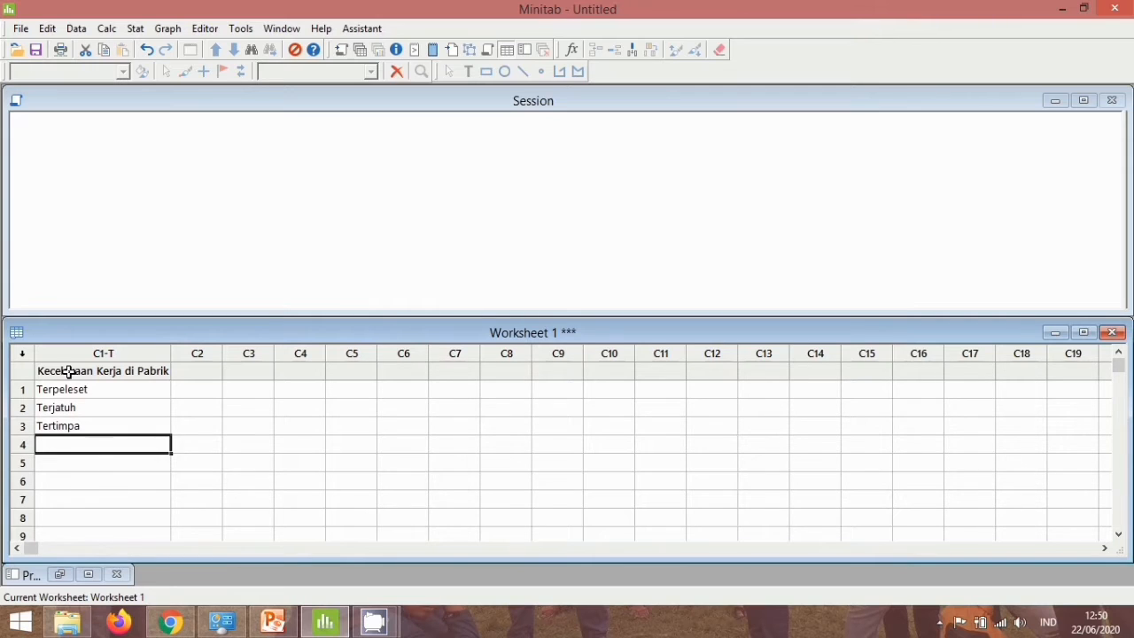
pyautogui.write('Tersetrum')
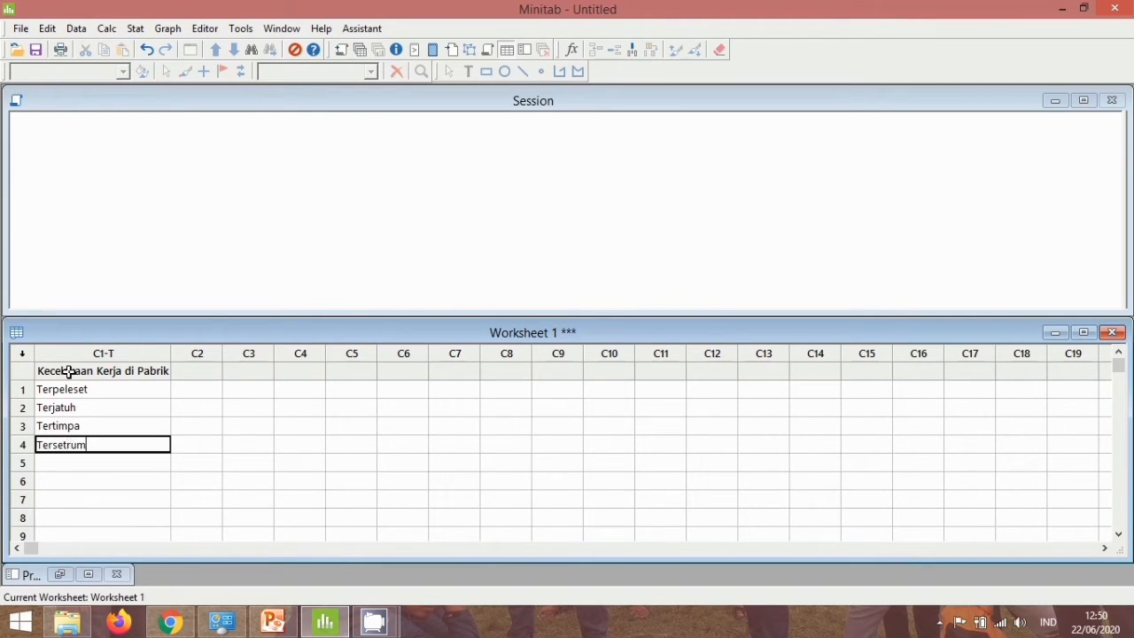
pyautogui.press('Return')
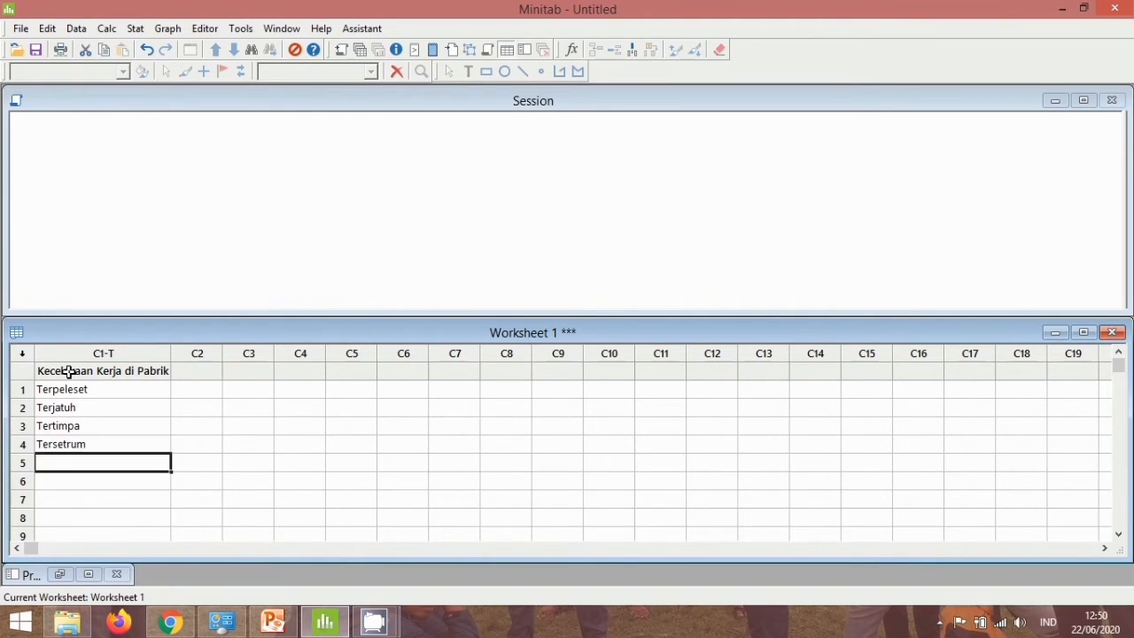
pyautogui.write('Terjep')
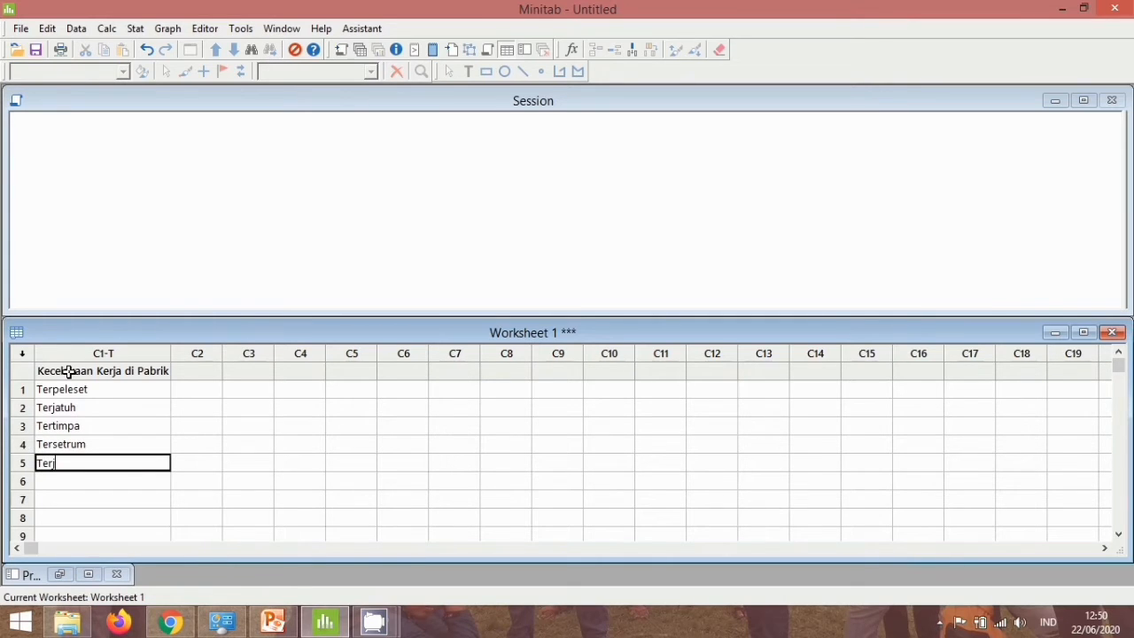
pyautogui.write('it')
# Name column C2 "Before".
pyautogui.click(196, 369)
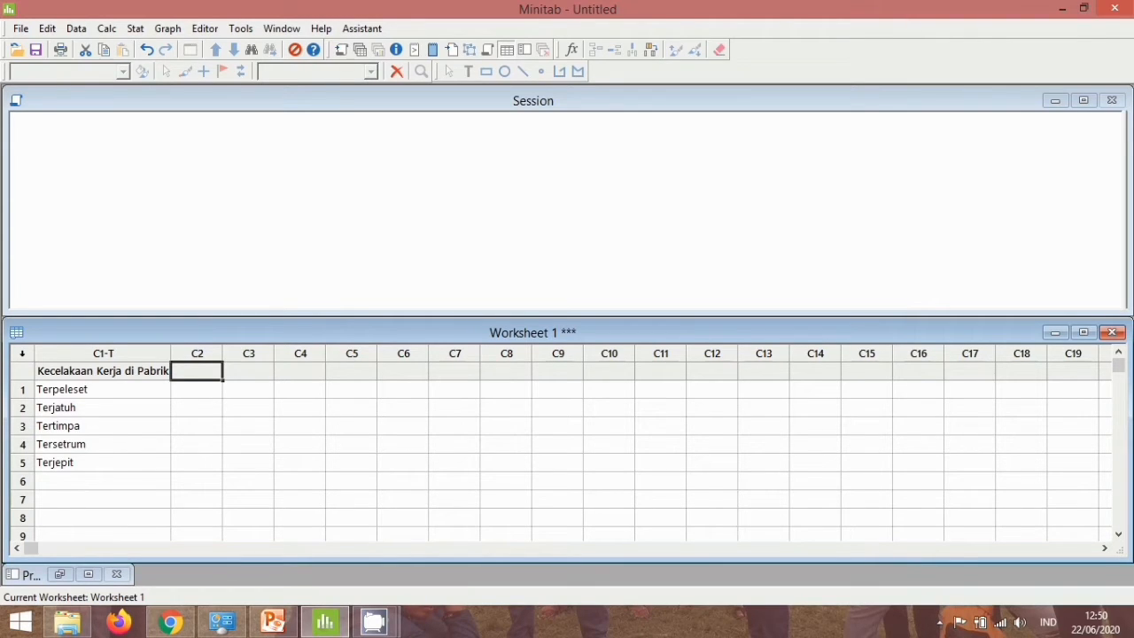
pyautogui.write('Before')
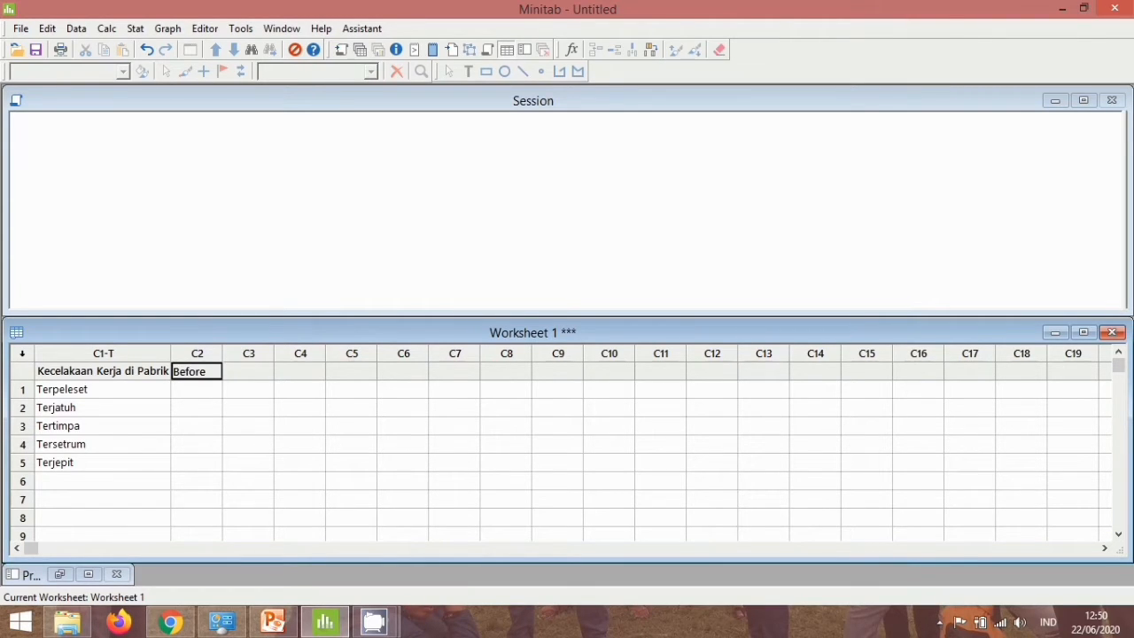
pyautogui.press('Return')
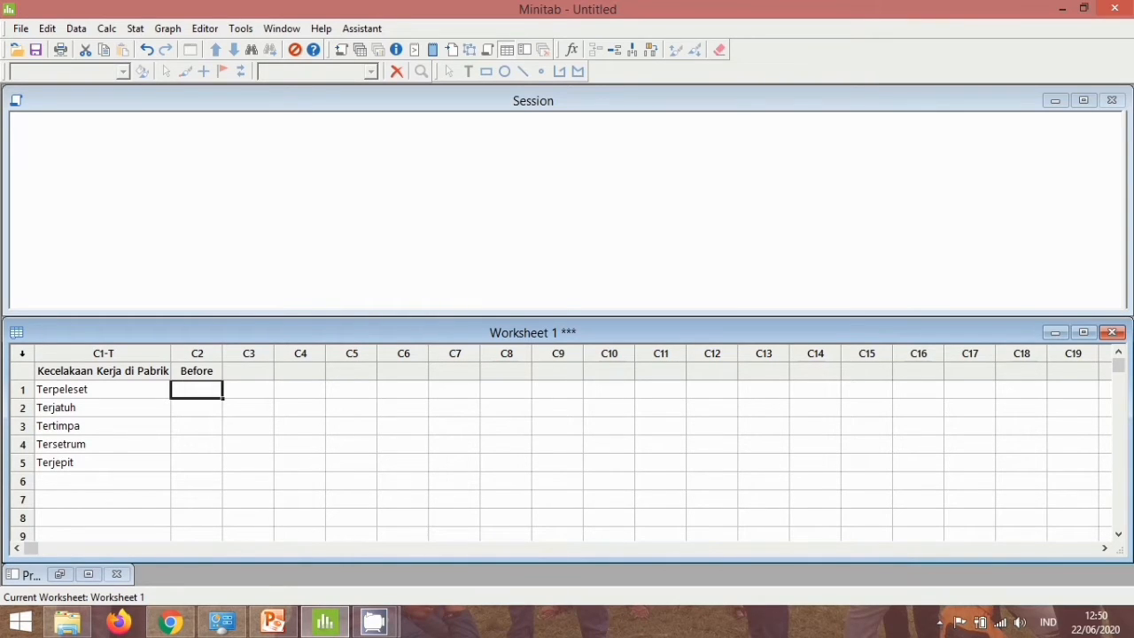
# Enter the frequencies 32, 15, 10, 5 and 40 in rows 1 to 5 of the Before column.
pyautogui.write('32')
pyautogui.press('Return')
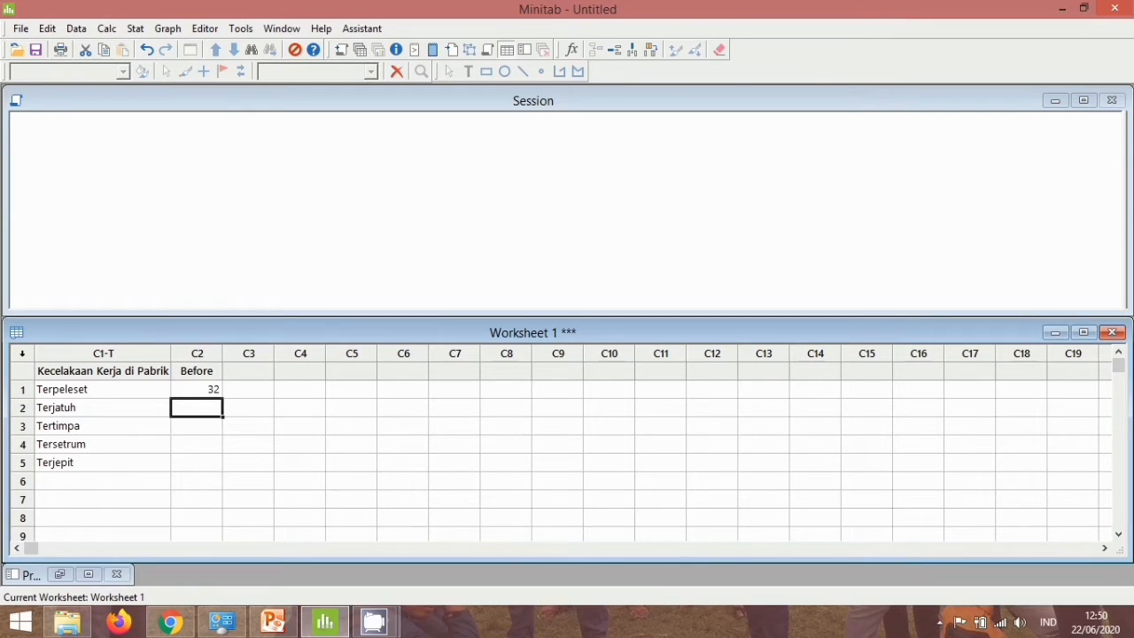
pyautogui.write('15')
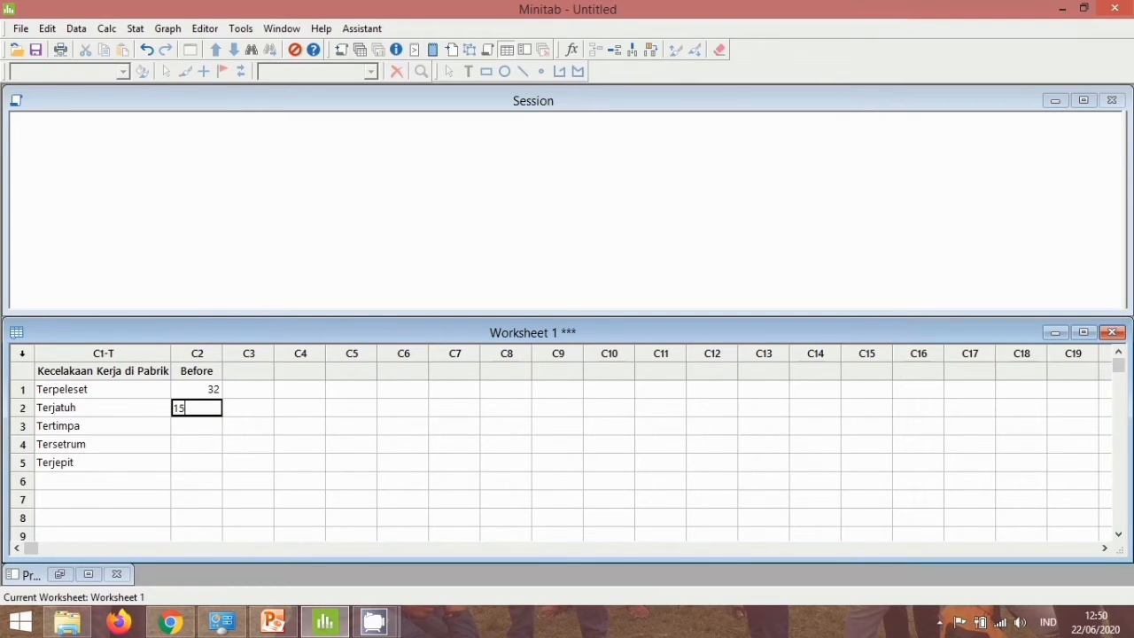
pyautogui.press('Return')
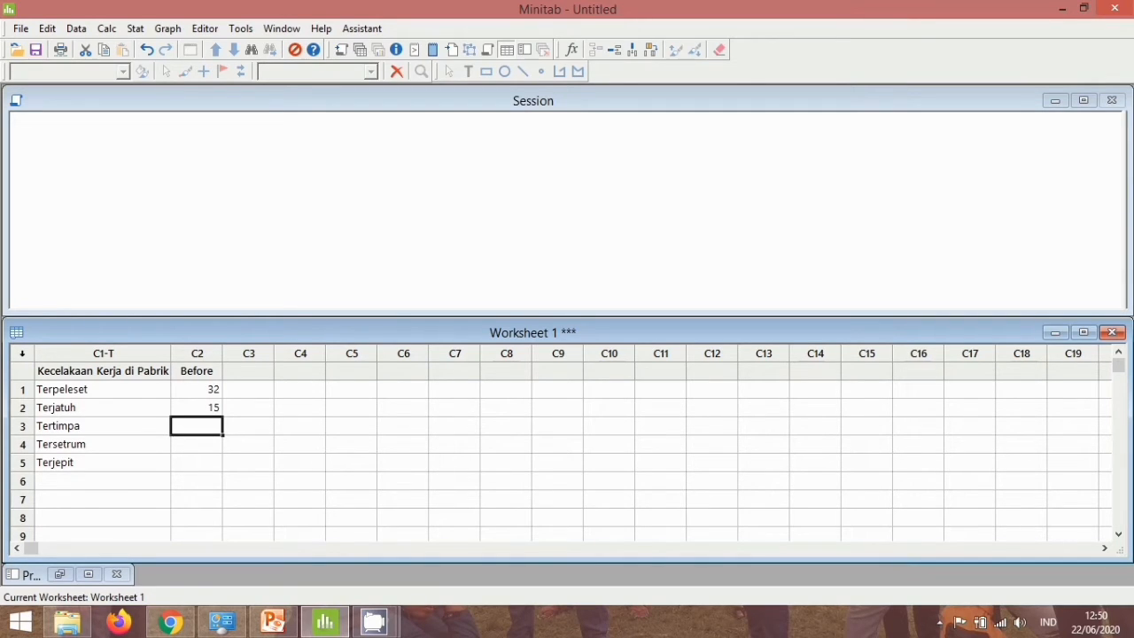
pyautogui.write('10')
pyautogui.press('Return')
pyautogui.write('5')
pyautogui.press('Return')
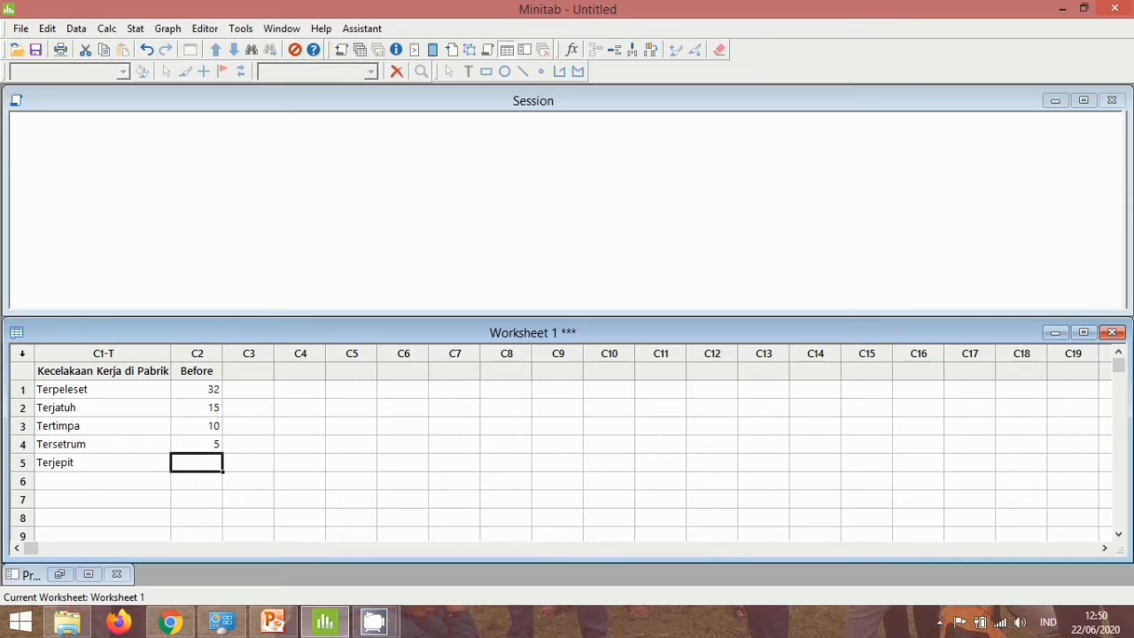
pyautogui.write('40')
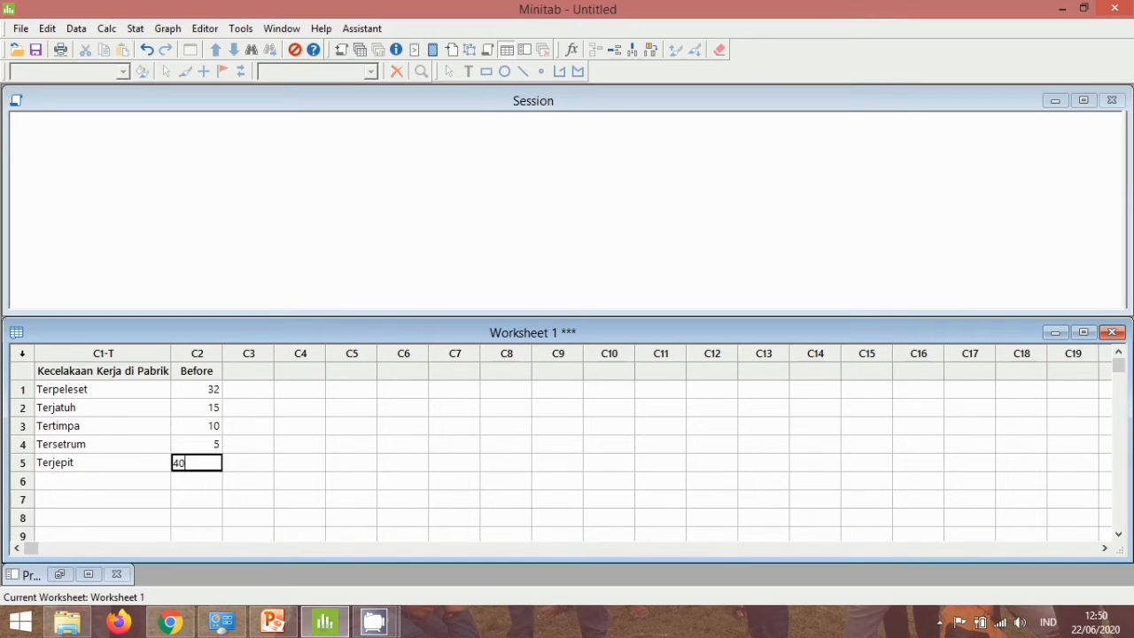
pyautogui.press('Return')
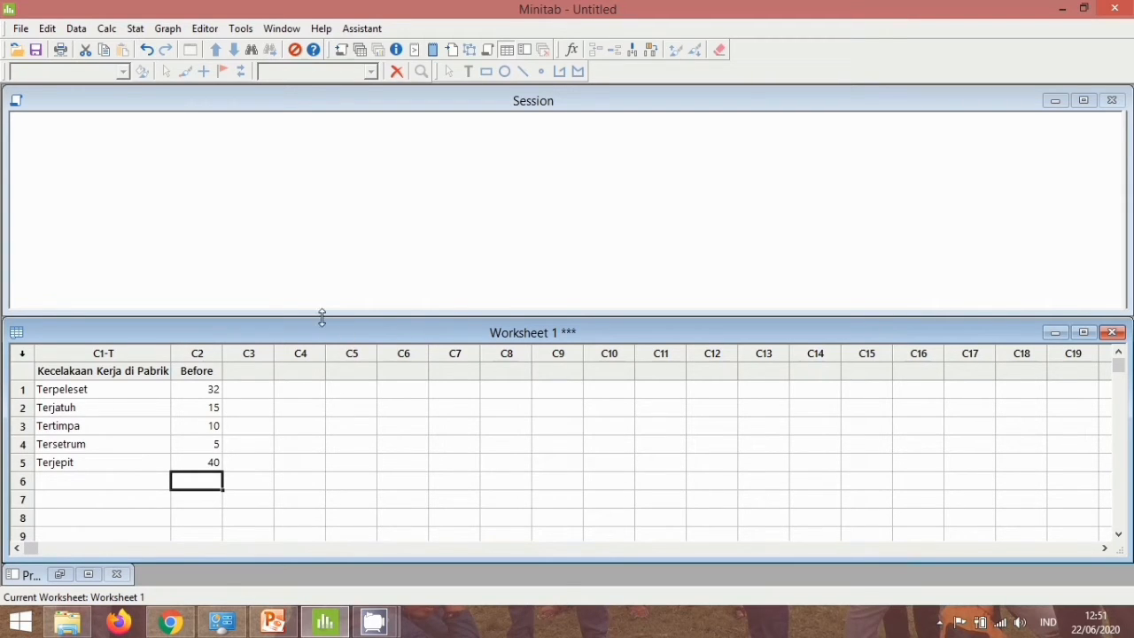
# Create a Pareto chart with Kecelakaan Kerja di Pabrik as the defects data and Before as the frequencies.
pyautogui.click(134, 28)
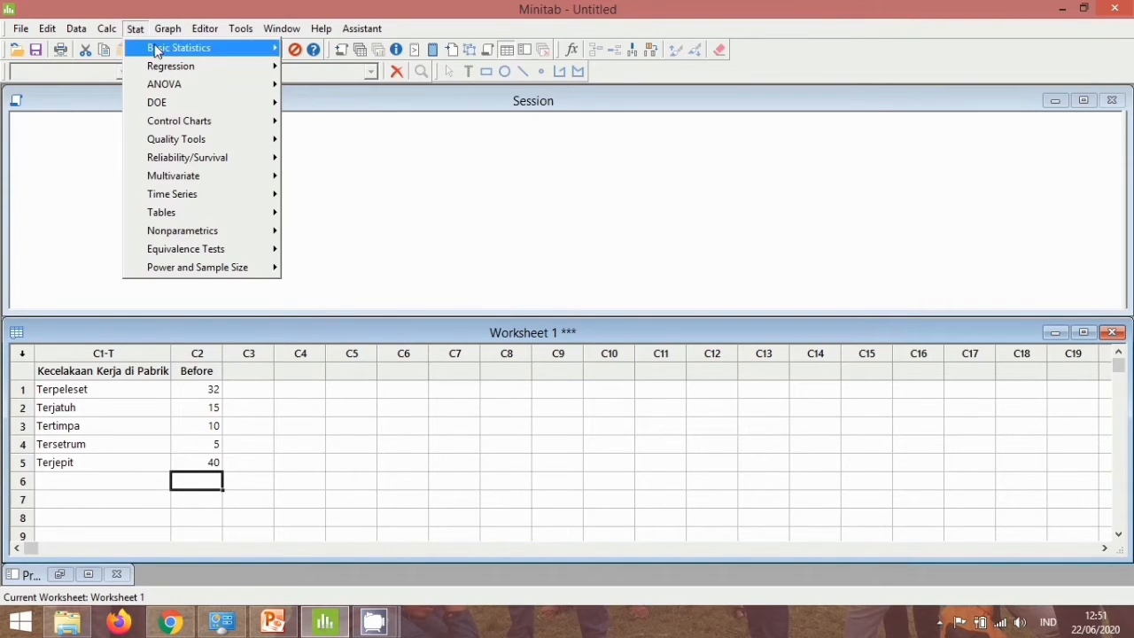
pyautogui.moveTo(162, 32)
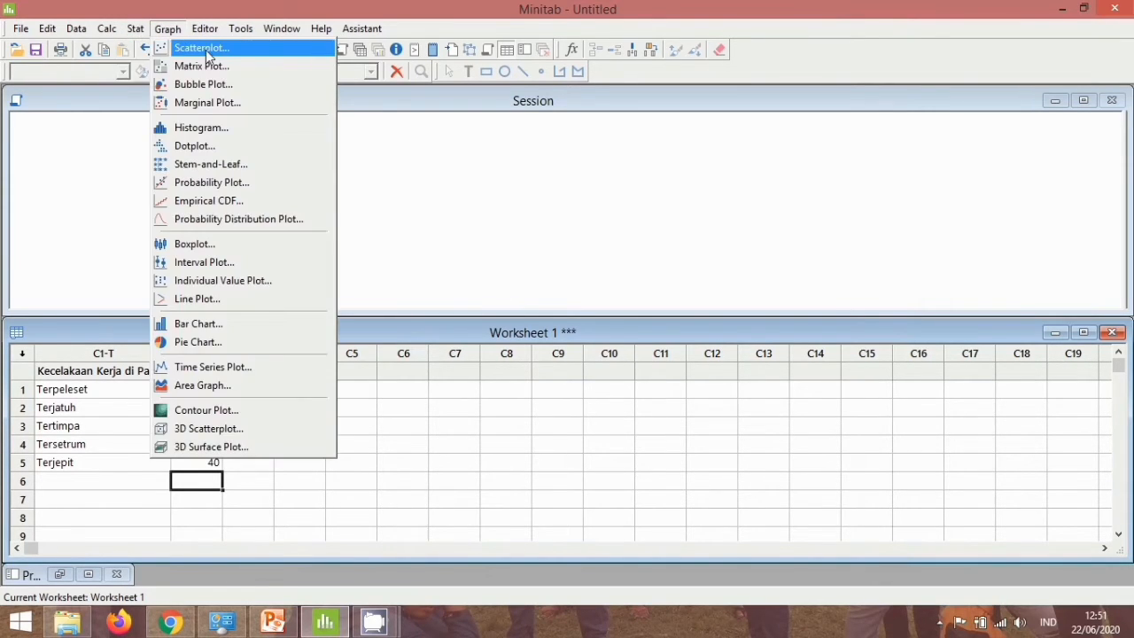
pyautogui.click(132, 27)
pyautogui.click(133, 27)
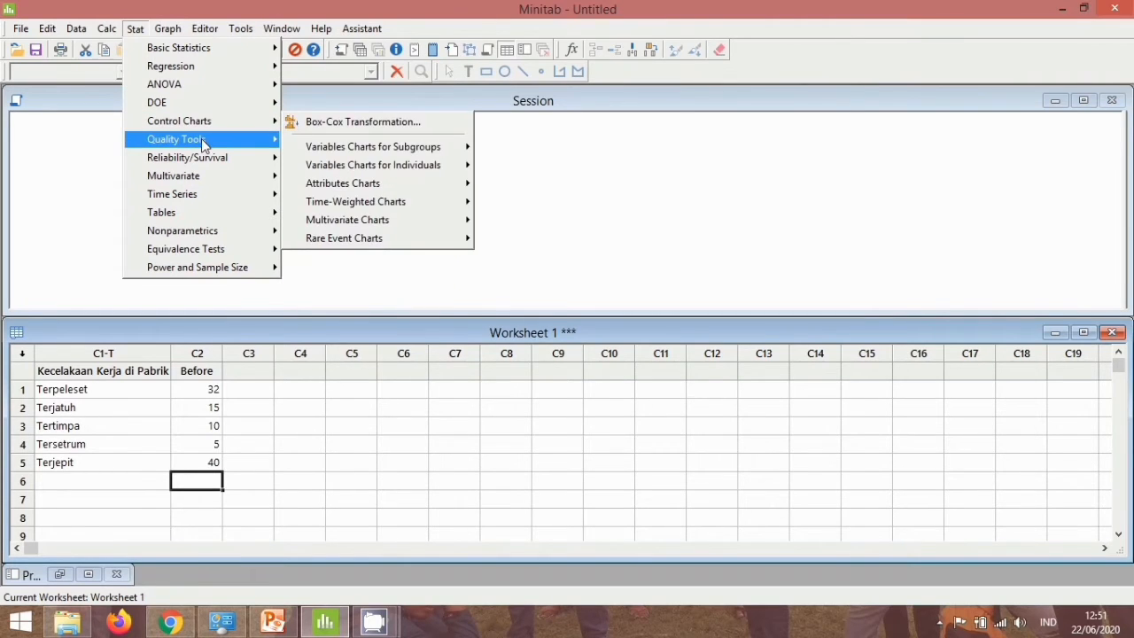
pyautogui.moveTo(206, 142)
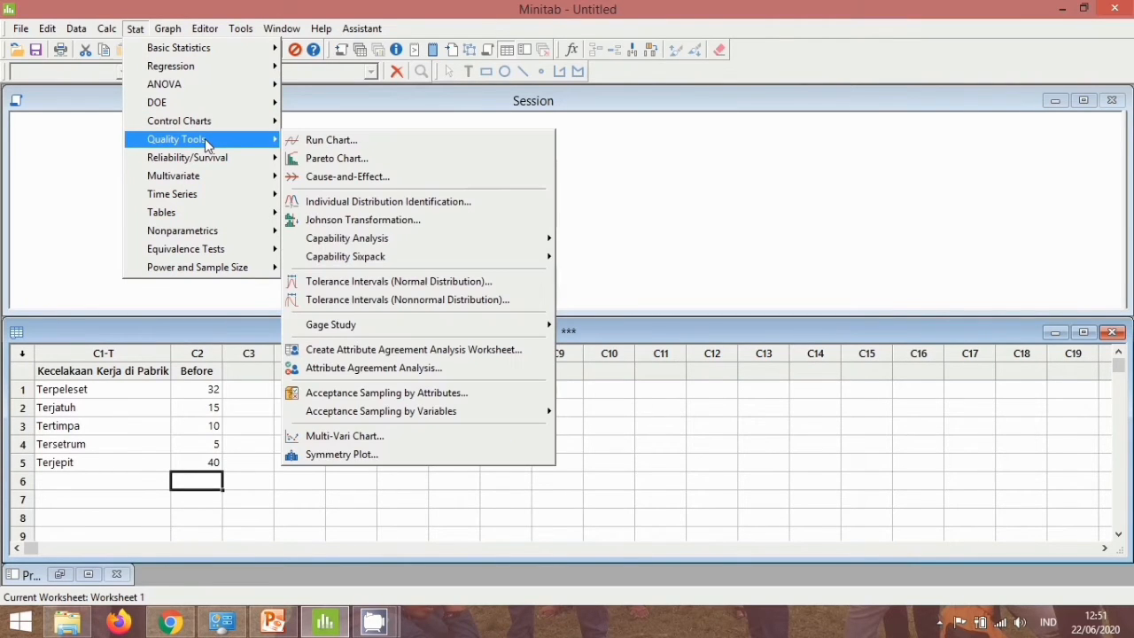
pyautogui.click(328, 160)
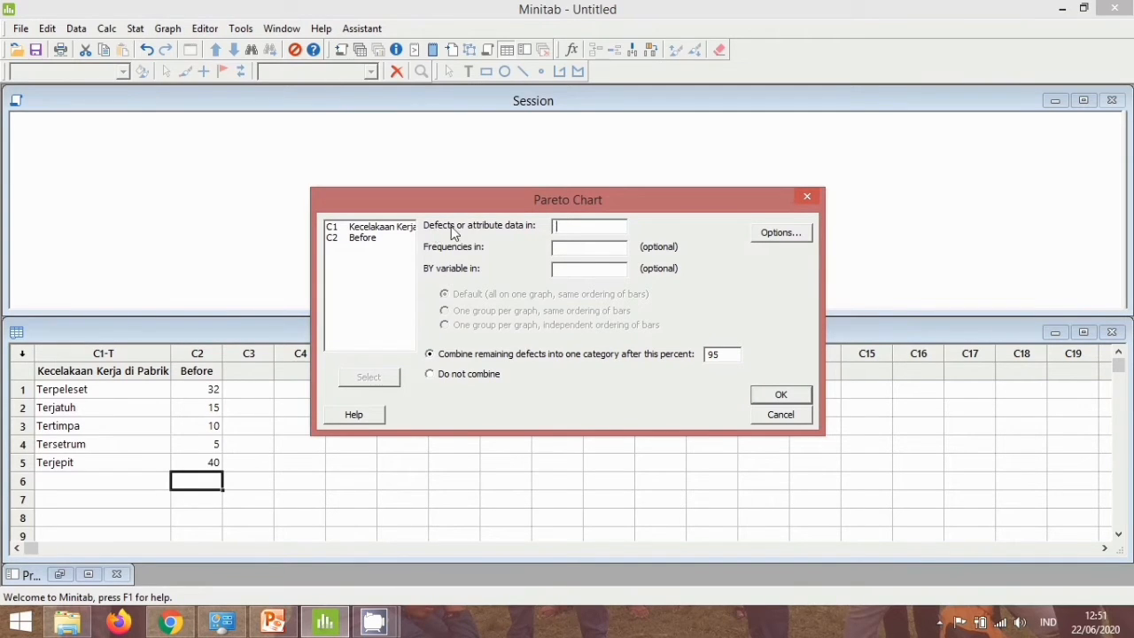
pyautogui.doubleClick(383, 229)
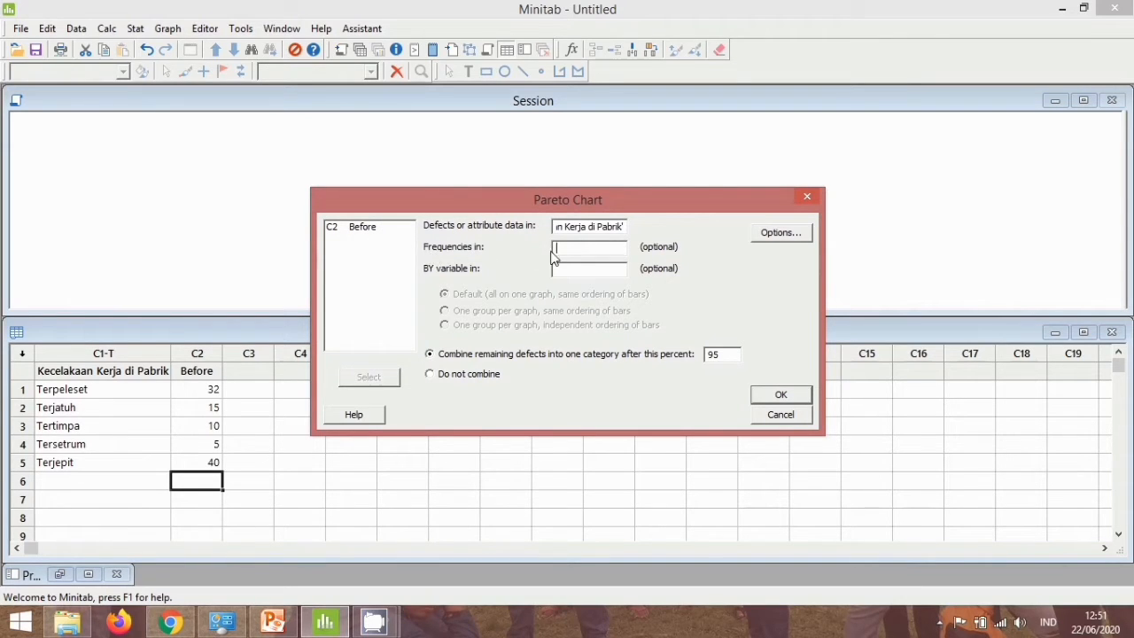
pyautogui.doubleClick(375, 230)
pyautogui.click(788, 393)
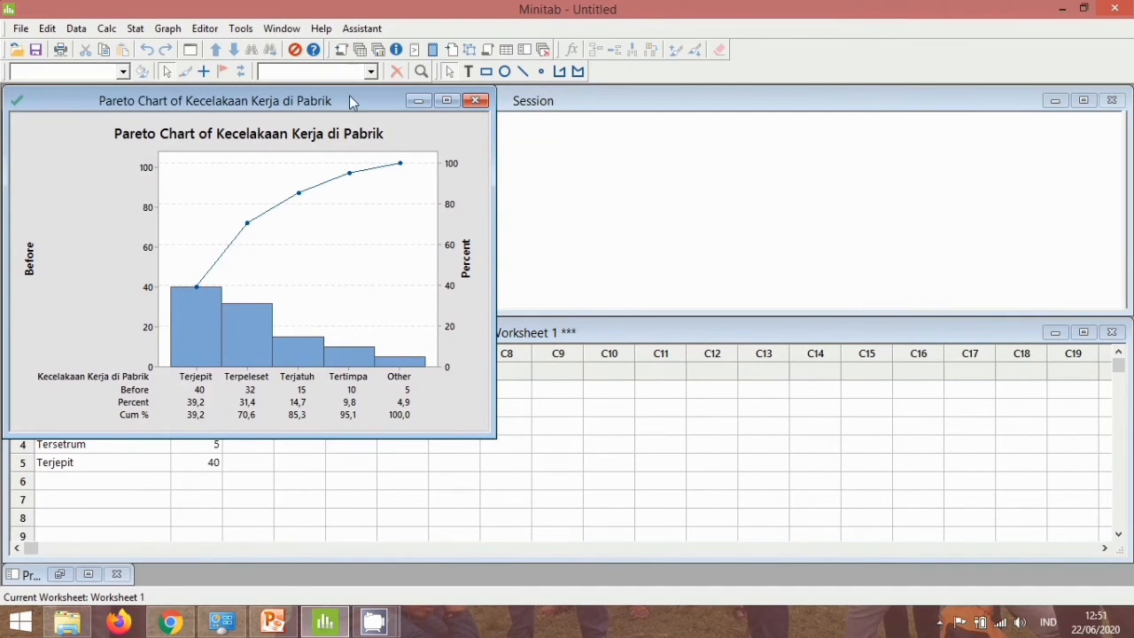
# Move the Pareto chart window away from the worksheet's data columns and inspect the values of its bars.
pyautogui.moveTo(351, 99); pyautogui.dragTo(781, 123)
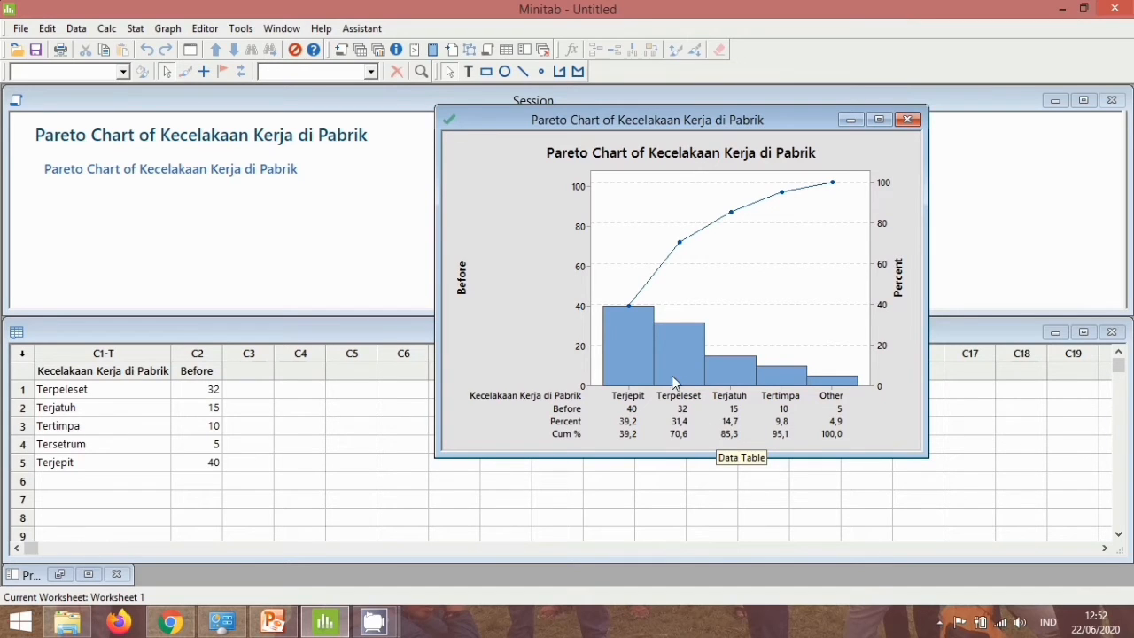
pyautogui.moveTo(659, 374)
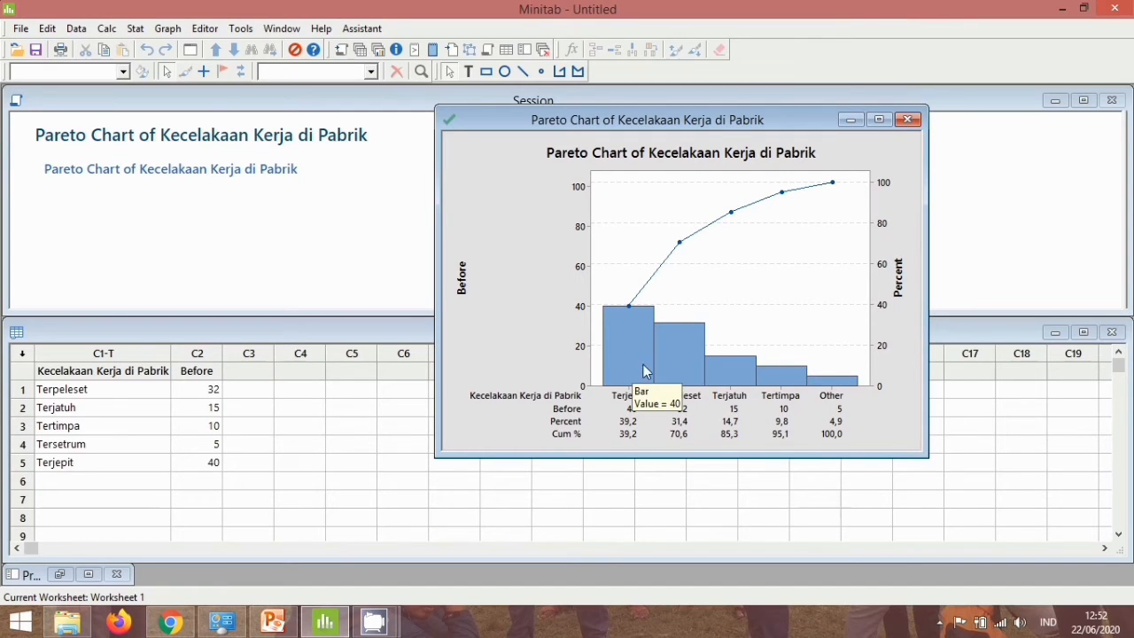
pyautogui.moveTo(691, 380)
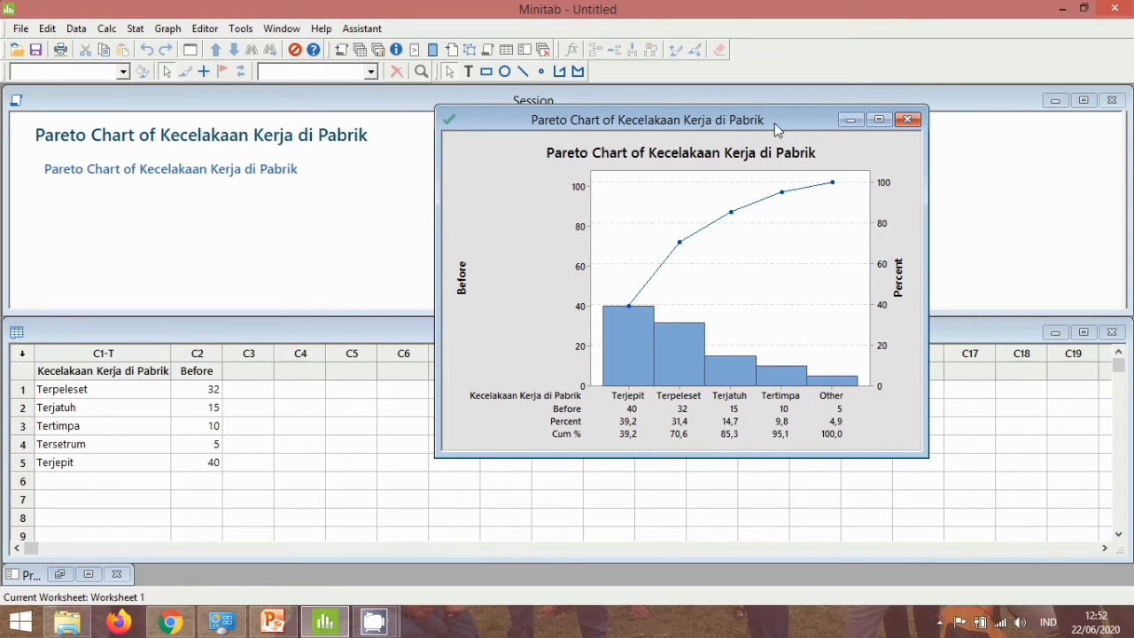
pyautogui.moveTo(786, 120); pyautogui.dragTo(827, 116)
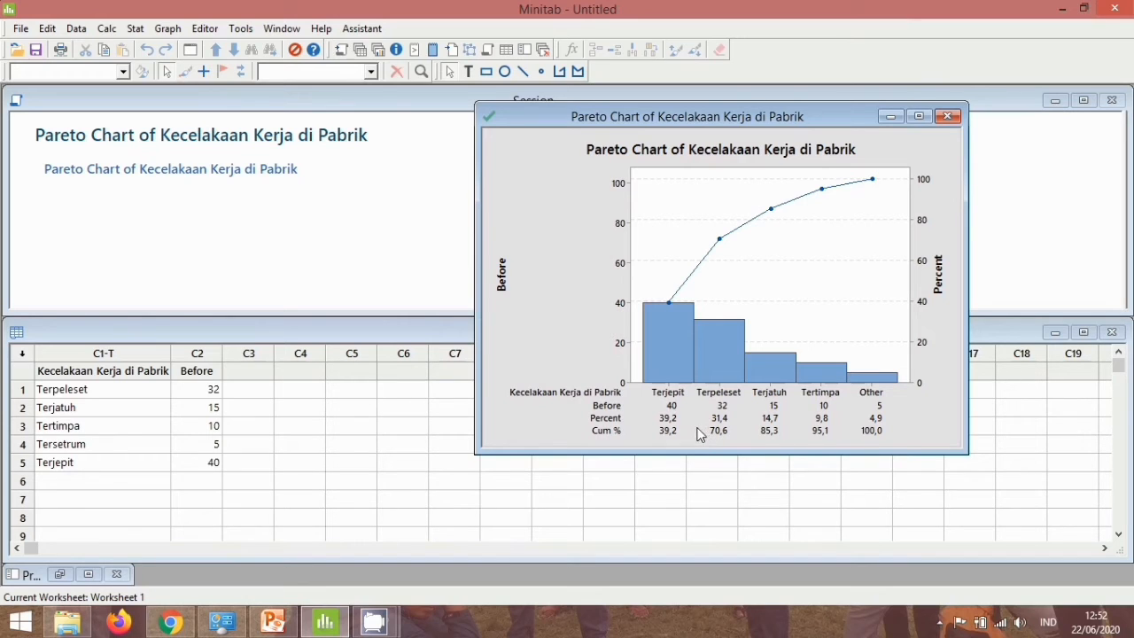
# Name column C3 "After".
pyautogui.click(248, 371)
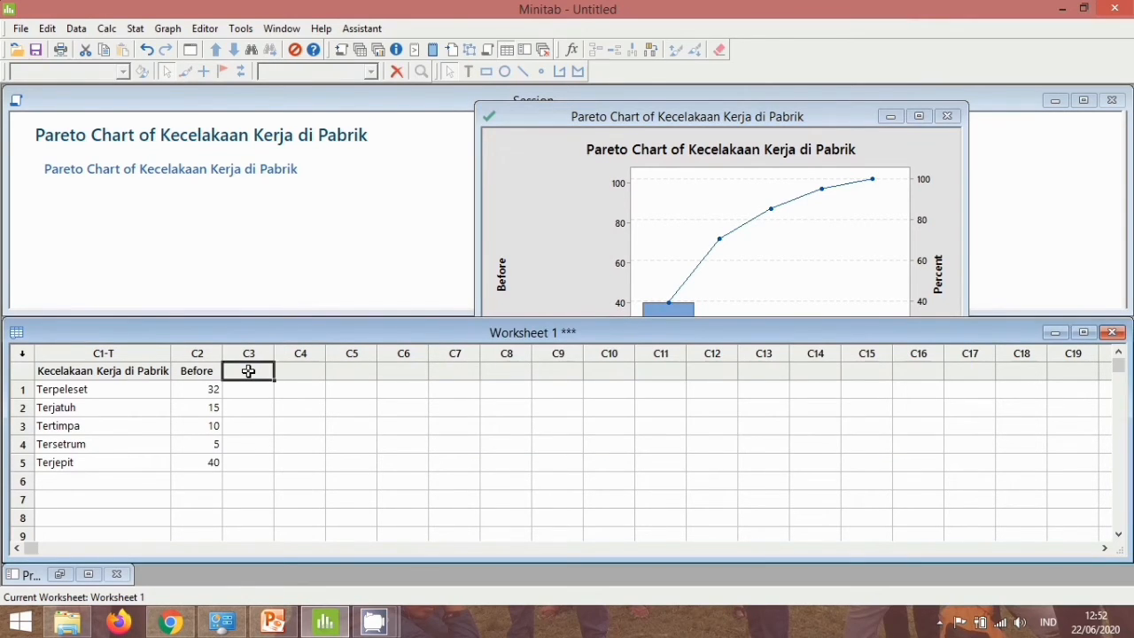
pyautogui.write('Aft')
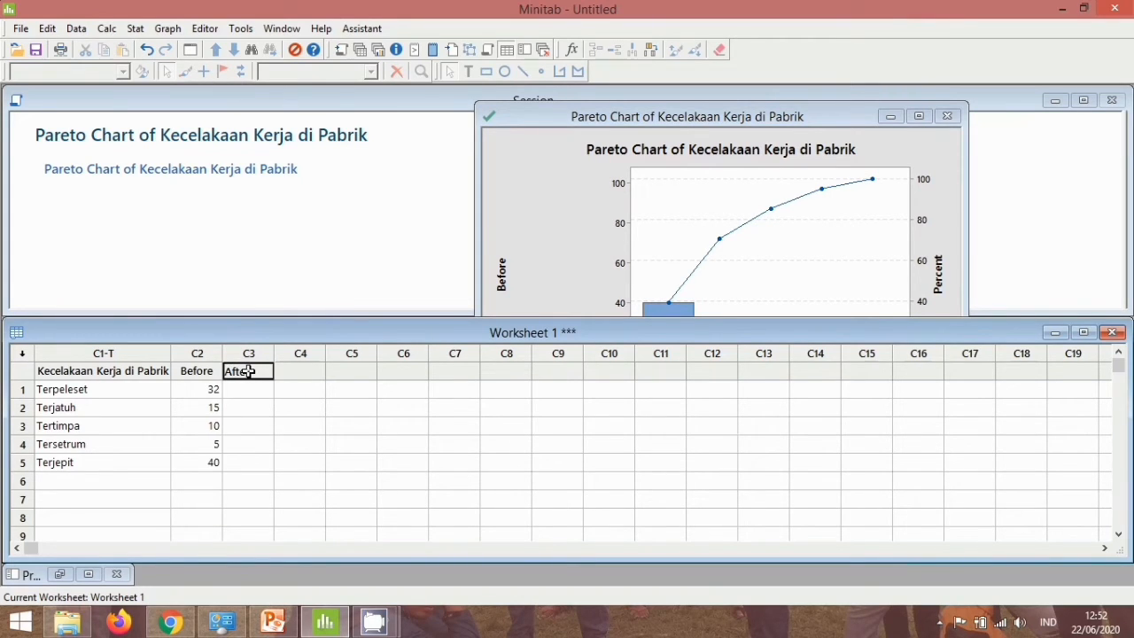
pyautogui.write('er')
# Enter the frequencies 9, 10, 6, 2 and 18 in rows 1 to 5 of the After column.
pyautogui.click(262, 387)
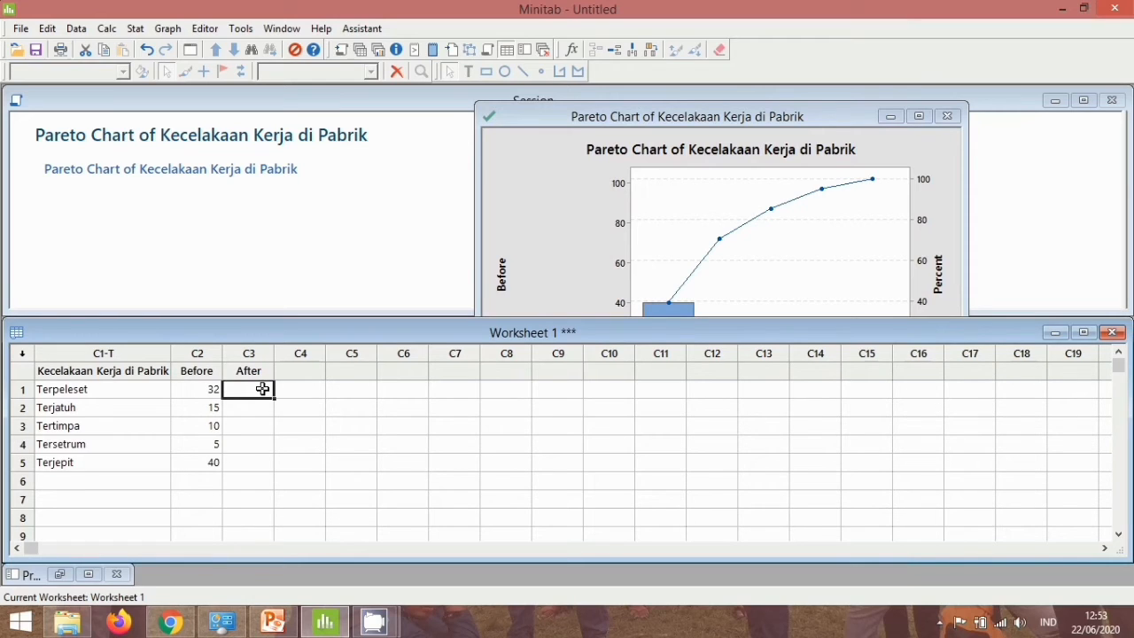
pyautogui.write('9')
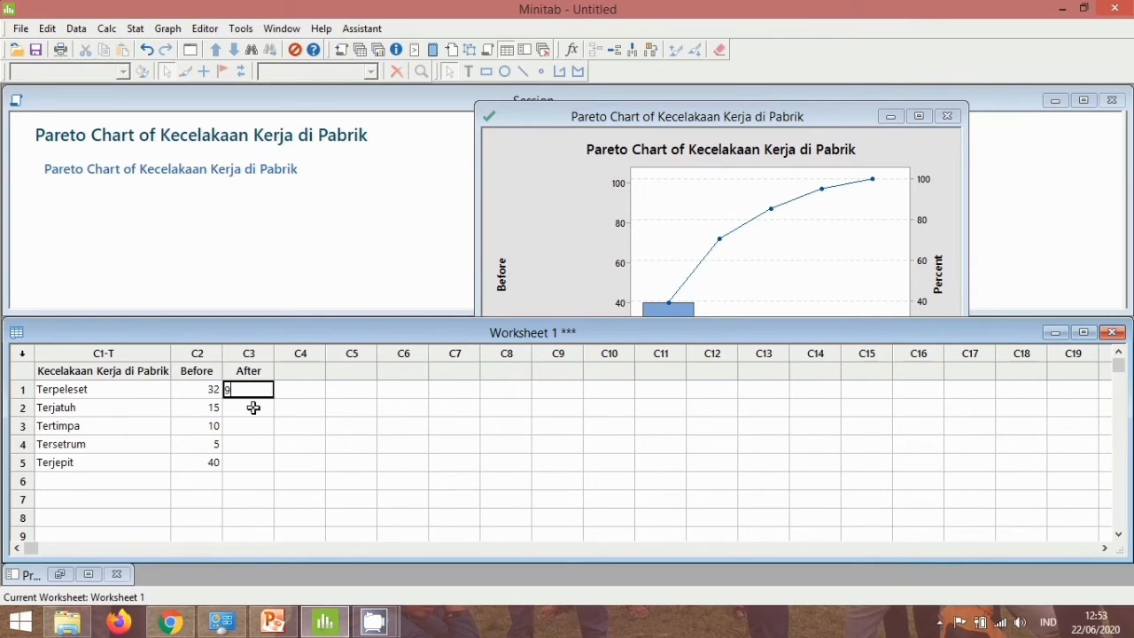
pyautogui.press('Return')
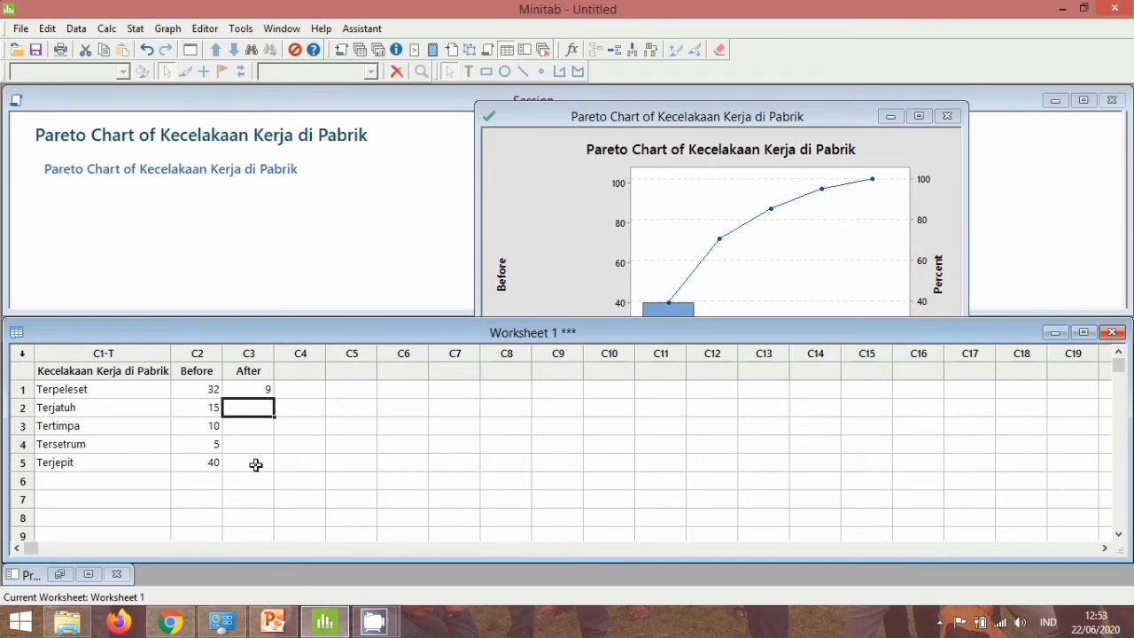
pyautogui.click(255, 465)
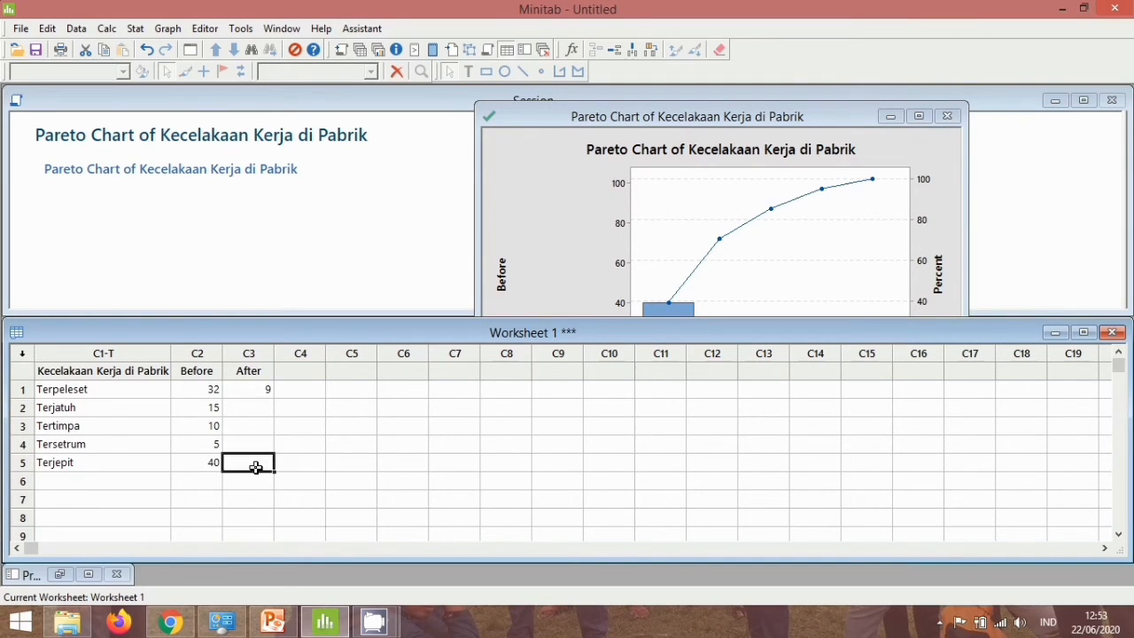
pyautogui.write('18')
pyautogui.press('Return')
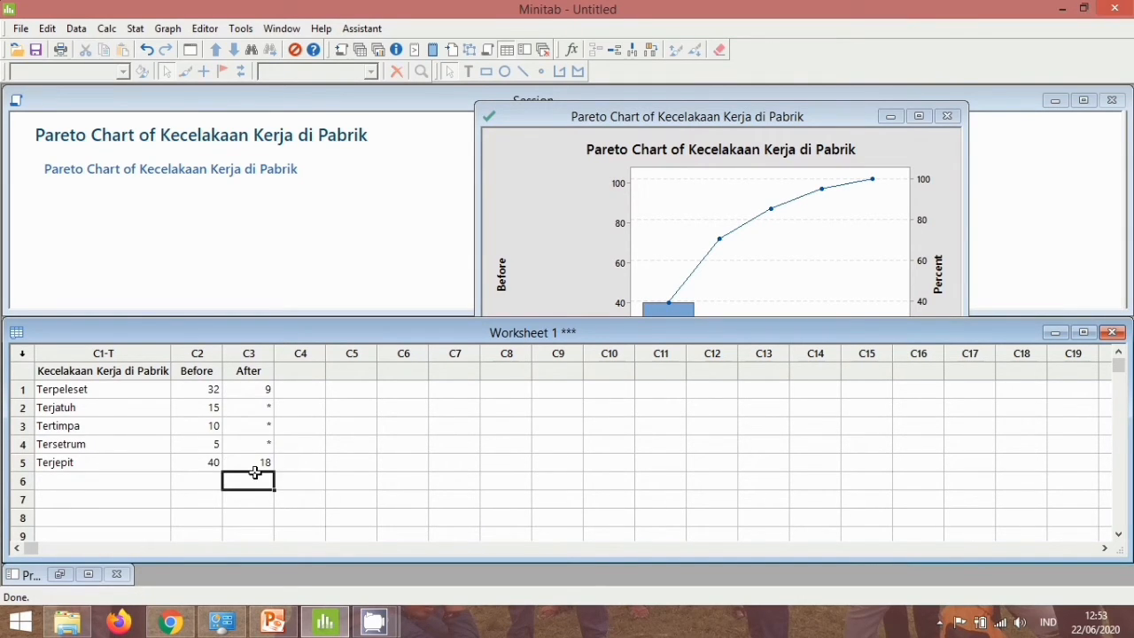
pyautogui.click(249, 412)
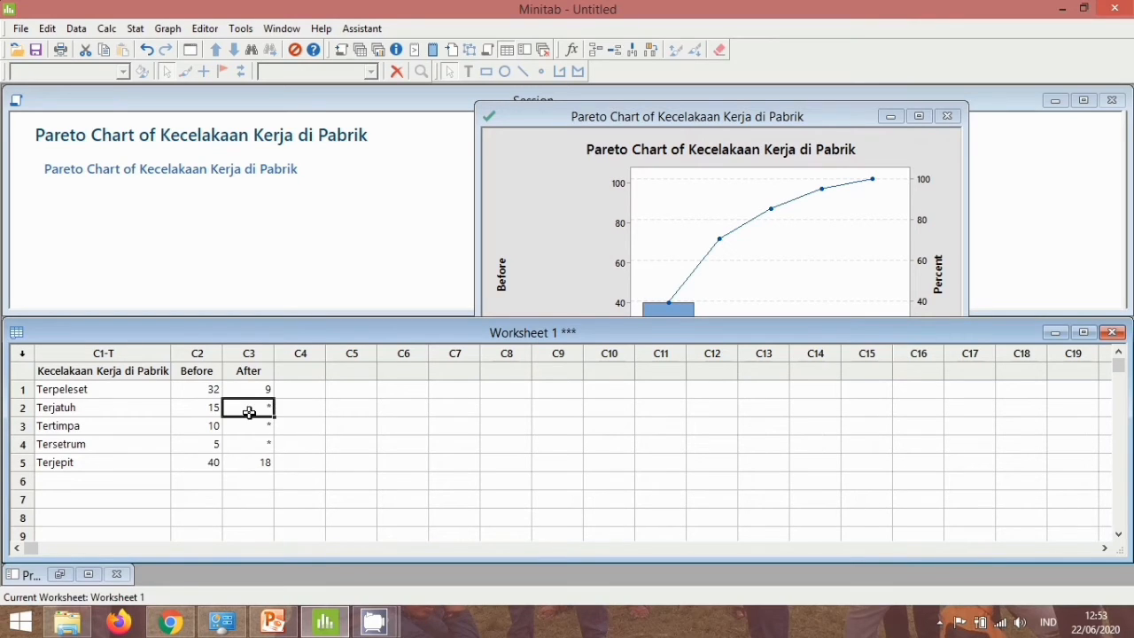
pyautogui.write('10')
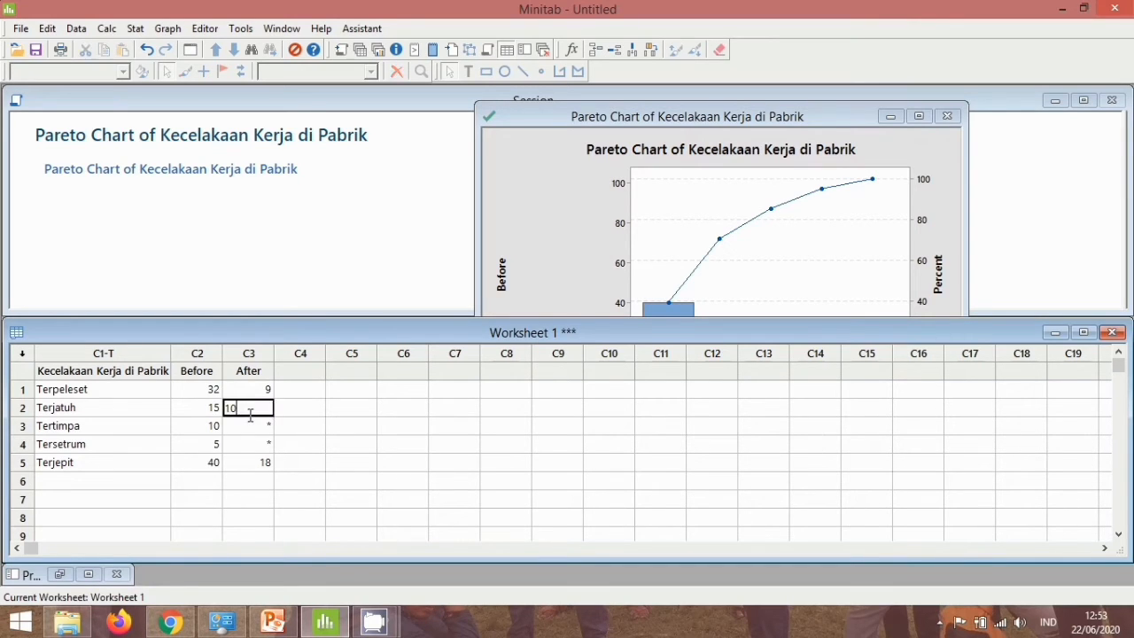
pyautogui.click(250, 418)
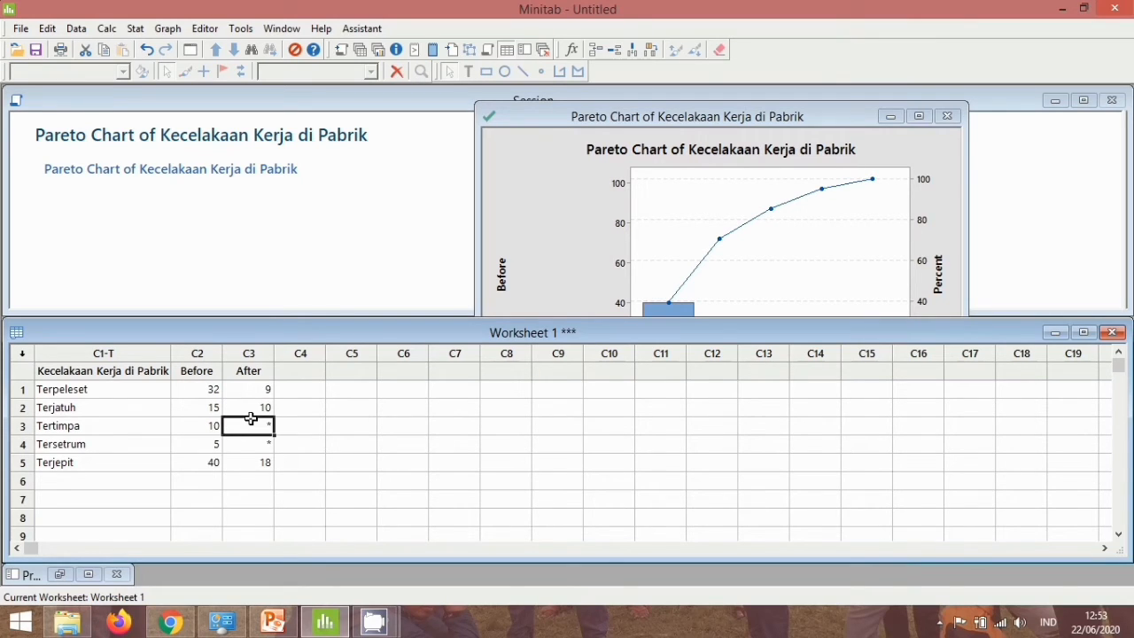
pyautogui.write('6')
pyautogui.press('Return')
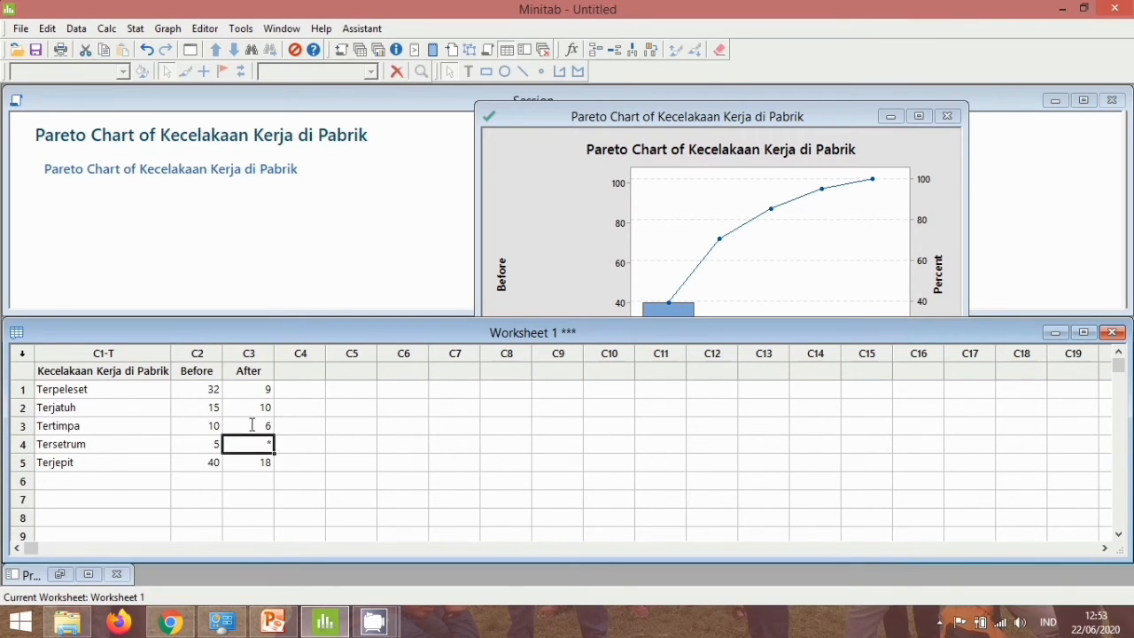
pyautogui.write('2')
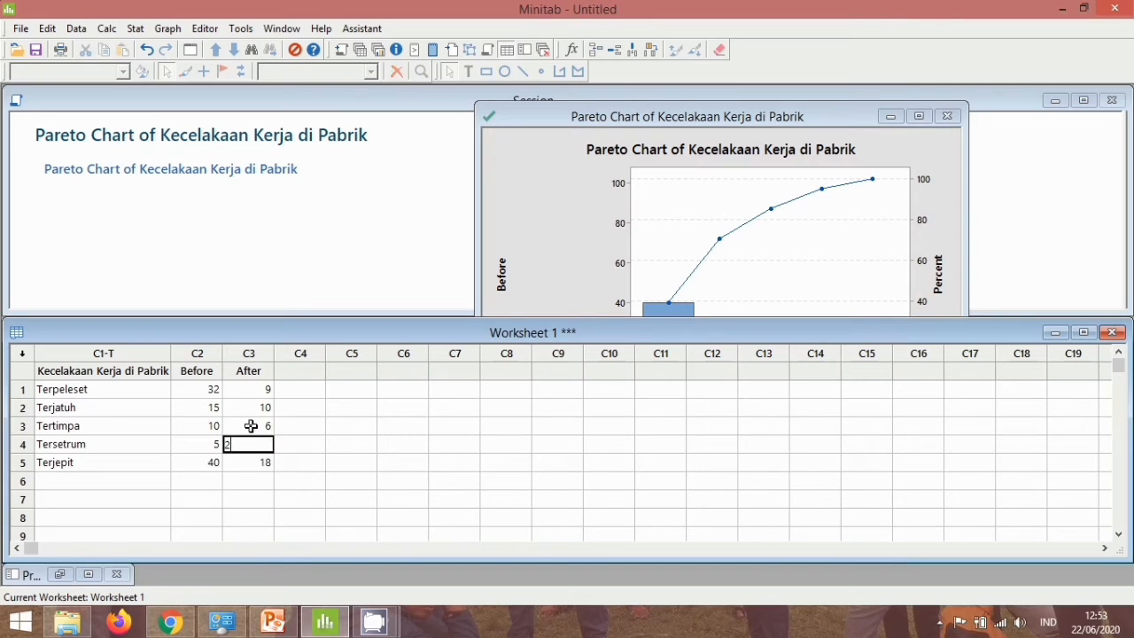
pyautogui.press('Return')
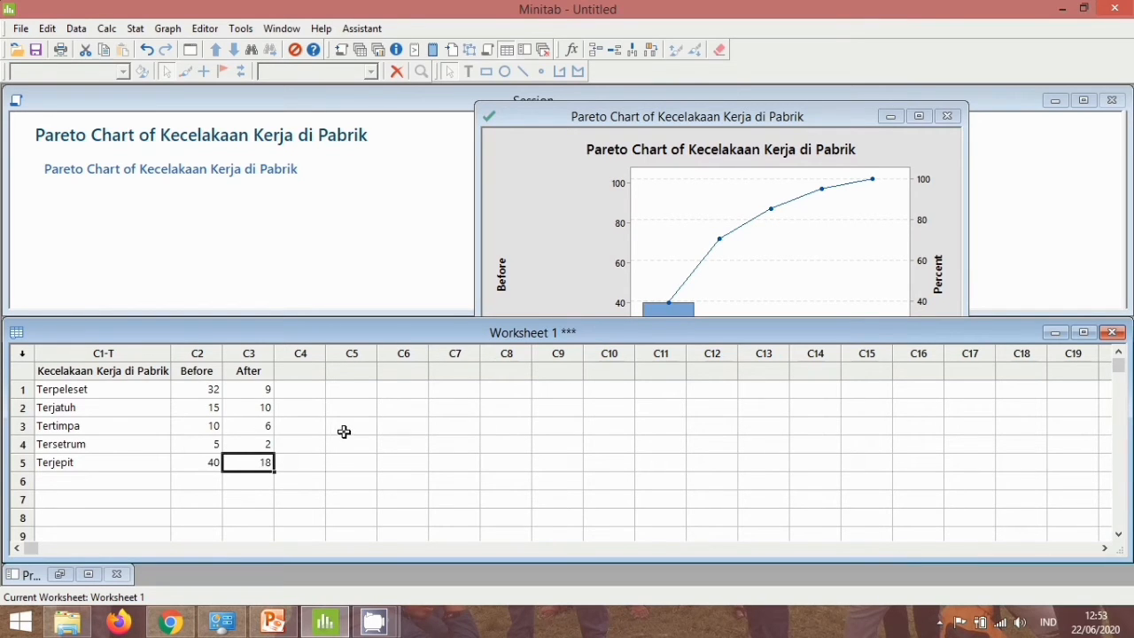
# Create a second Pareto chart of Kecelakaan Kerja di Pabrik, using After instead of Before as the frequencies.
pyautogui.click(360, 51)
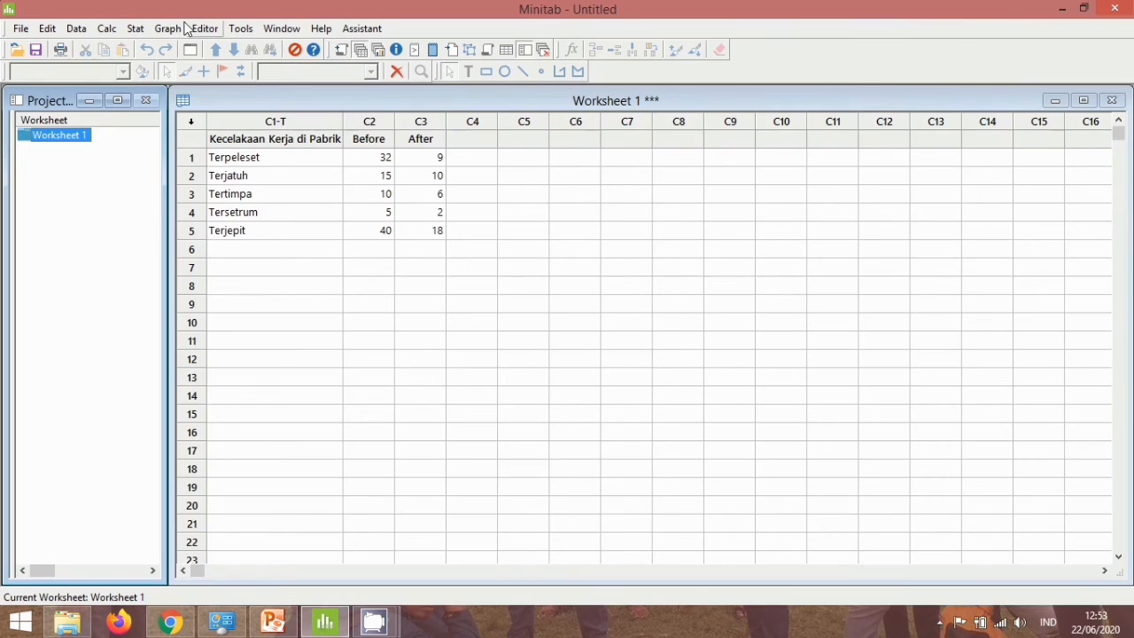
pyautogui.click(137, 29)
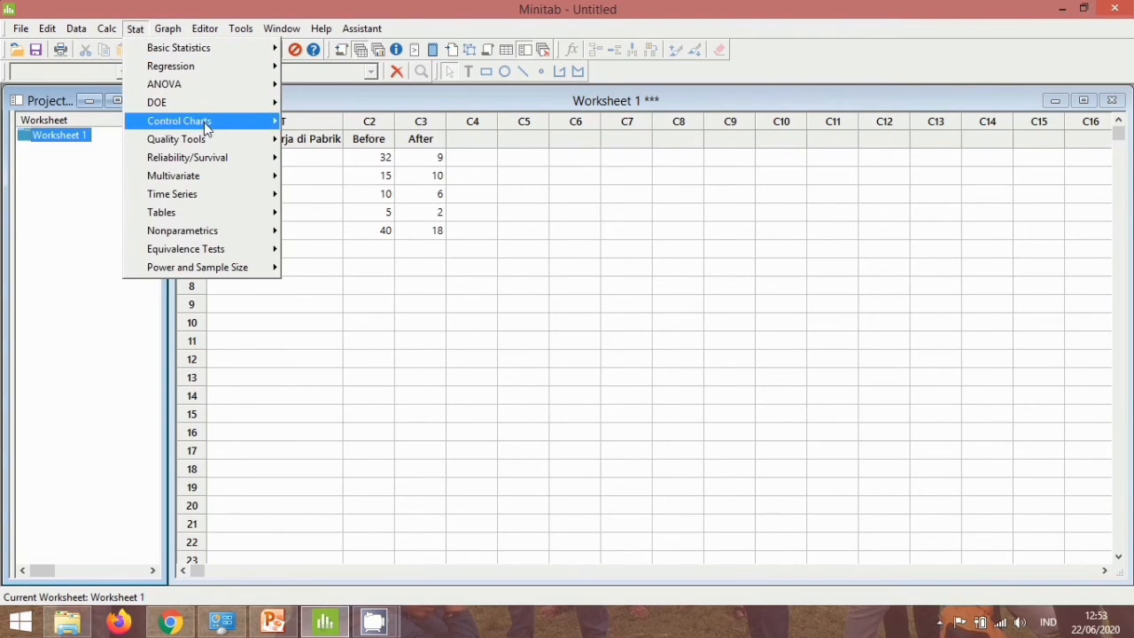
pyautogui.moveTo(213, 139)
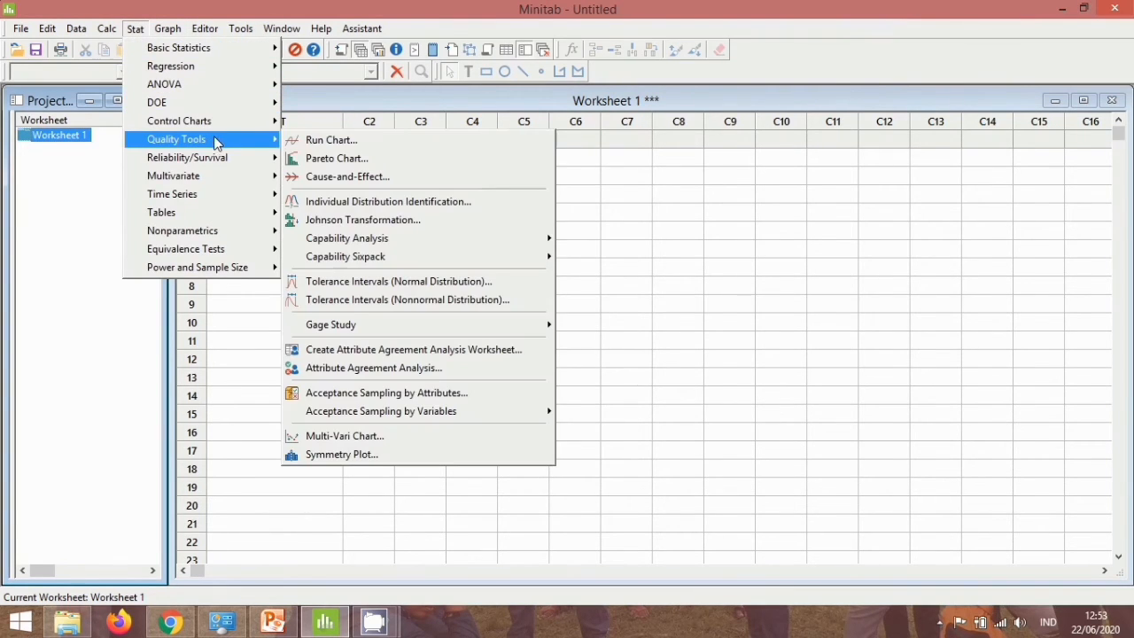
pyautogui.click(312, 158)
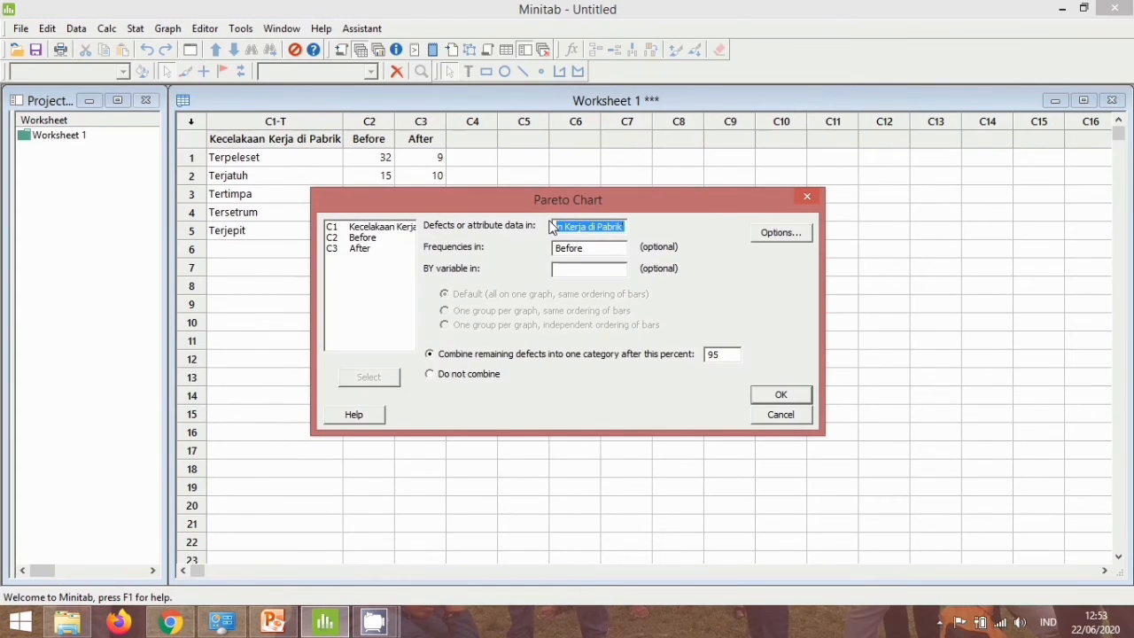
pyautogui.moveTo(686, 188); pyautogui.dragTo(832, 150)
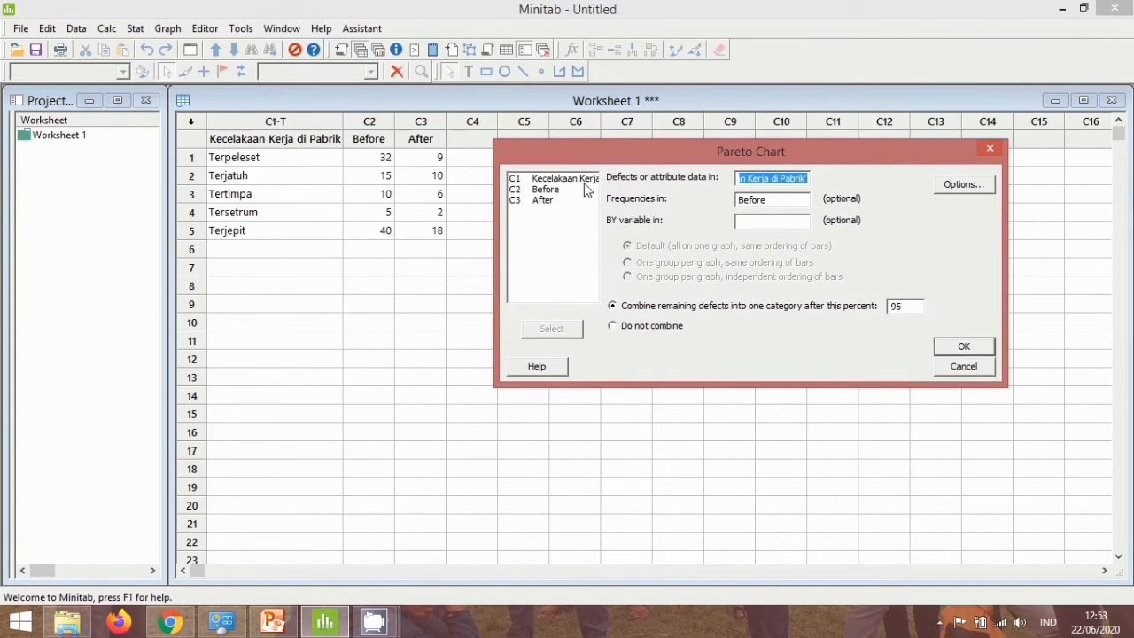
pyautogui.doubleClick(764, 199)
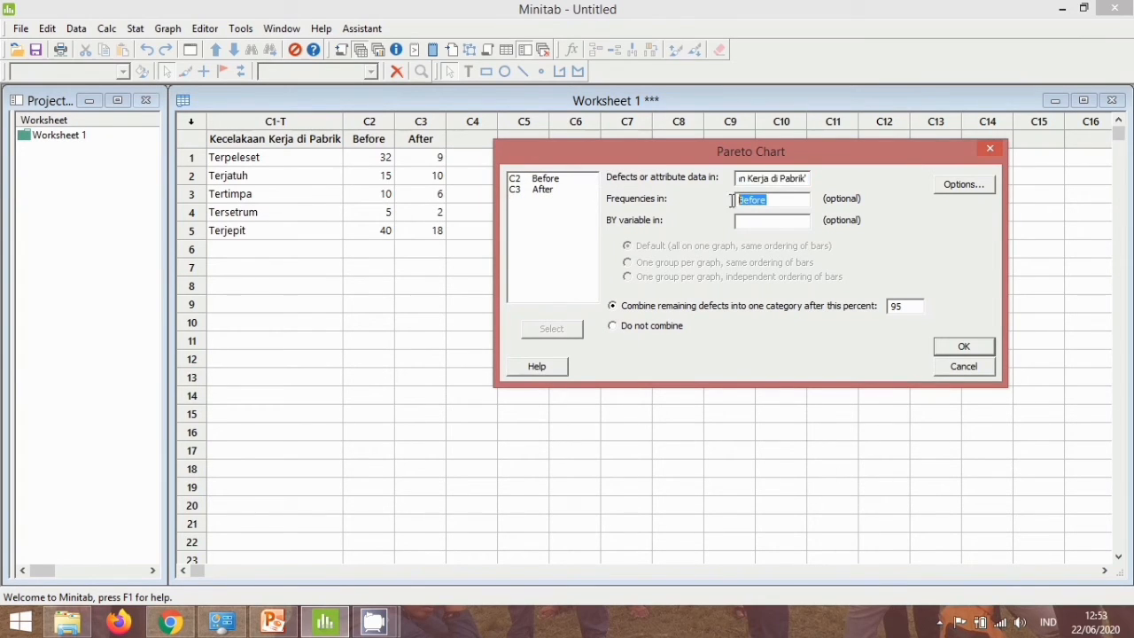
pyautogui.press('BackSpace')
pyautogui.doubleClick(542, 189)
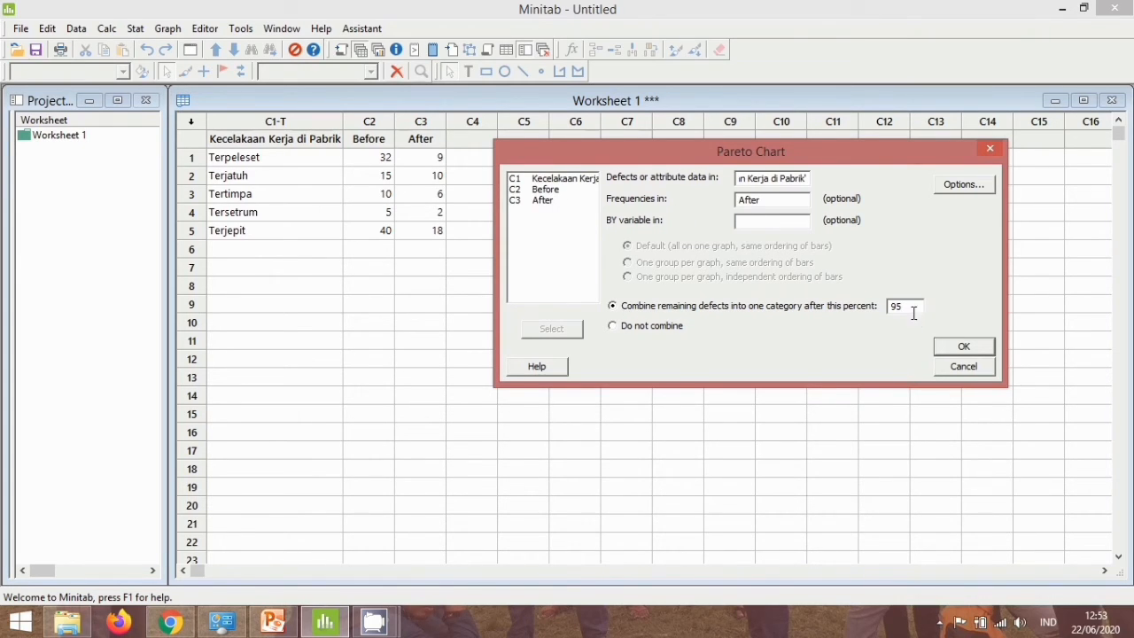
pyautogui.click(962, 347)
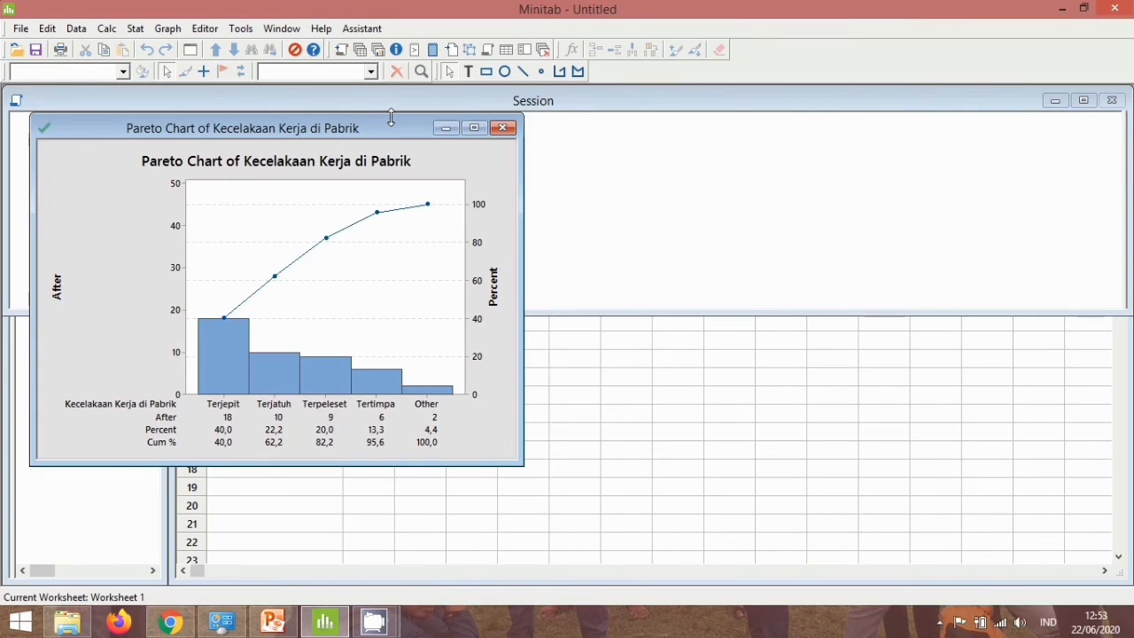
# Bring up both Pareto chart windows and arrange them side by side, with Before on the left and After on the right.
pyautogui.moveTo(384, 129); pyautogui.dragTo(795, 125)
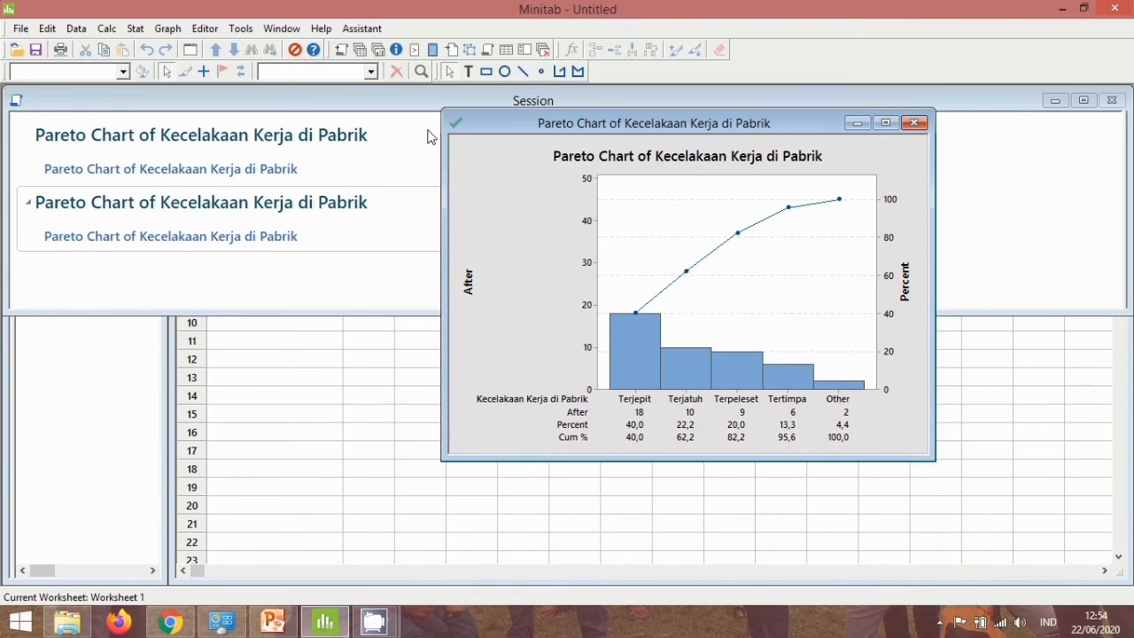
pyautogui.click(378, 50)
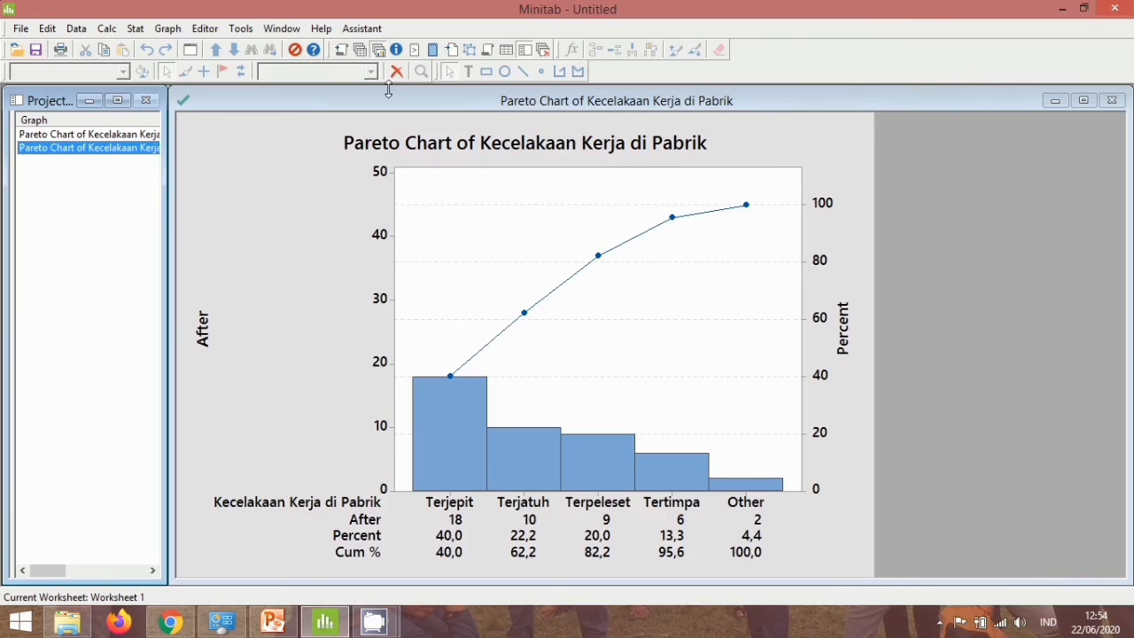
pyautogui.click(110, 133)
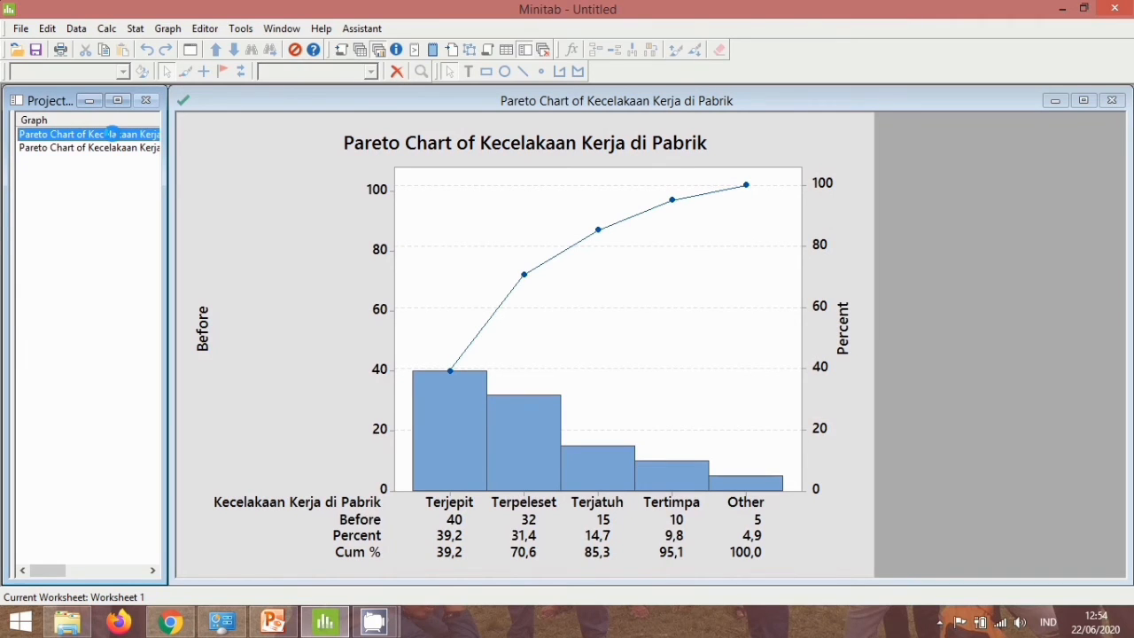
pyautogui.click(378, 51)
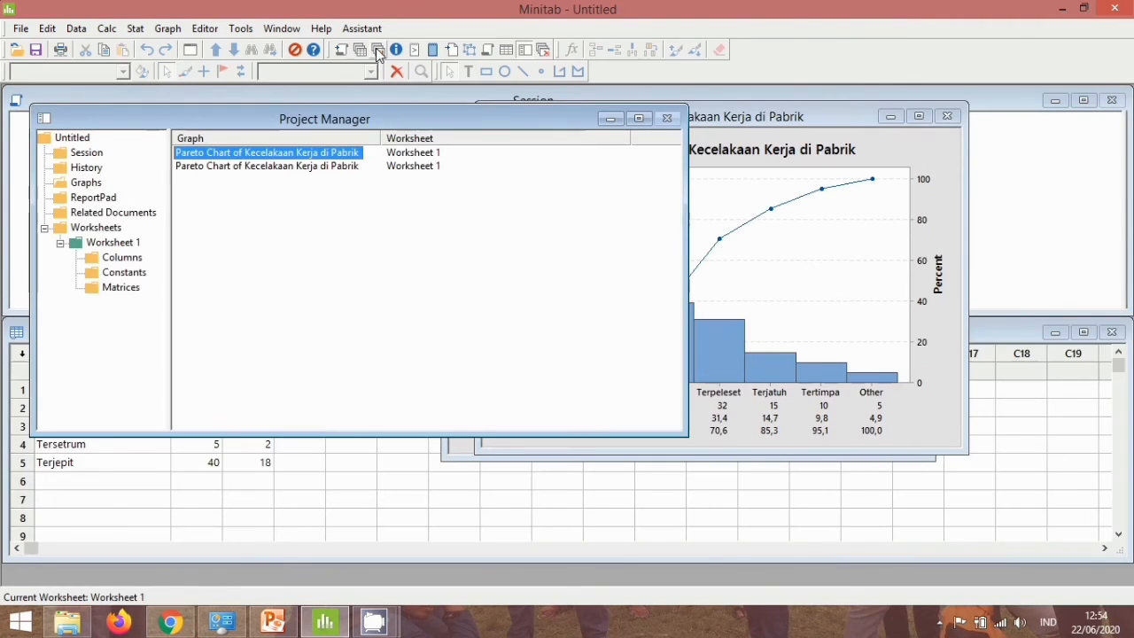
pyautogui.moveTo(484, 116); pyautogui.dragTo(320, 268)
pyautogui.click(449, 260)
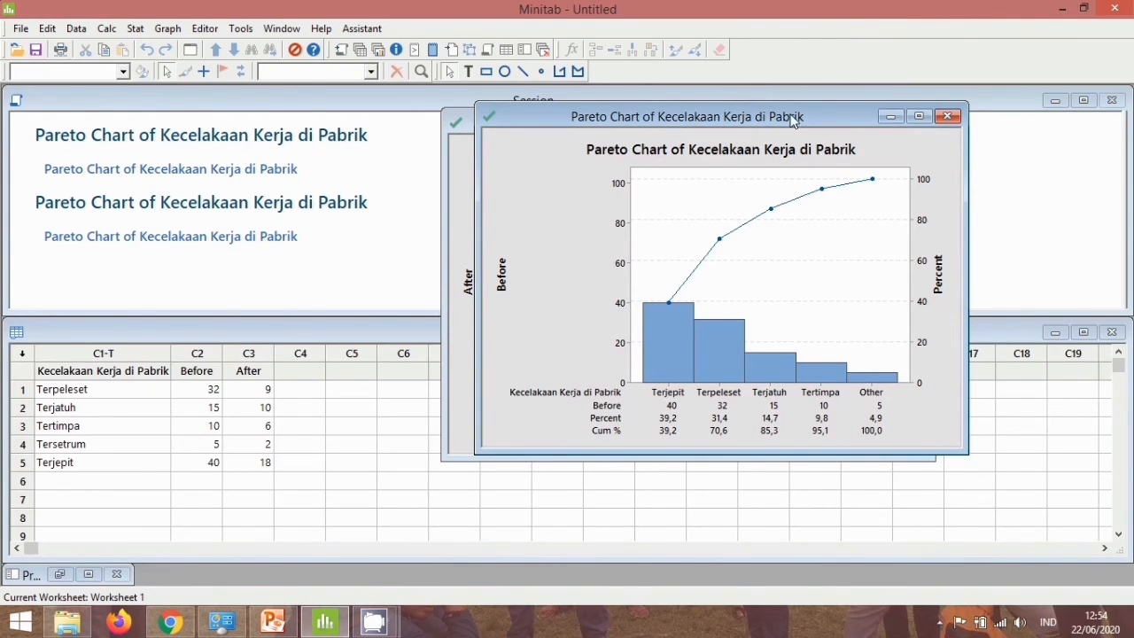
pyautogui.moveTo(805, 115); pyautogui.dragTo(381, 135)
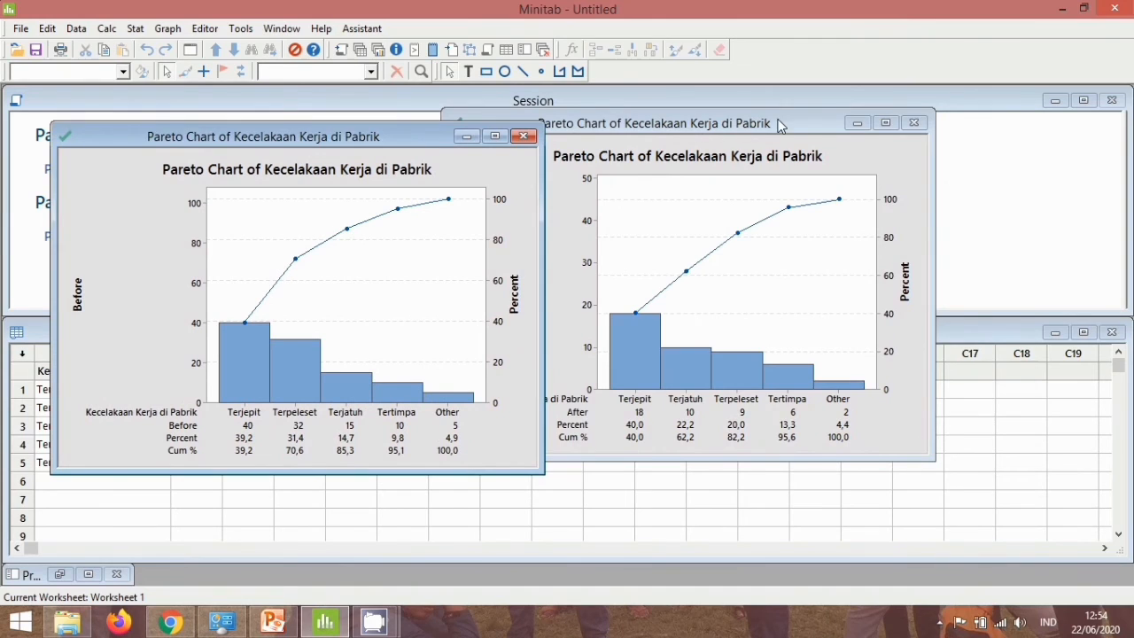
pyautogui.moveTo(779, 122); pyautogui.dragTo(886, 137)
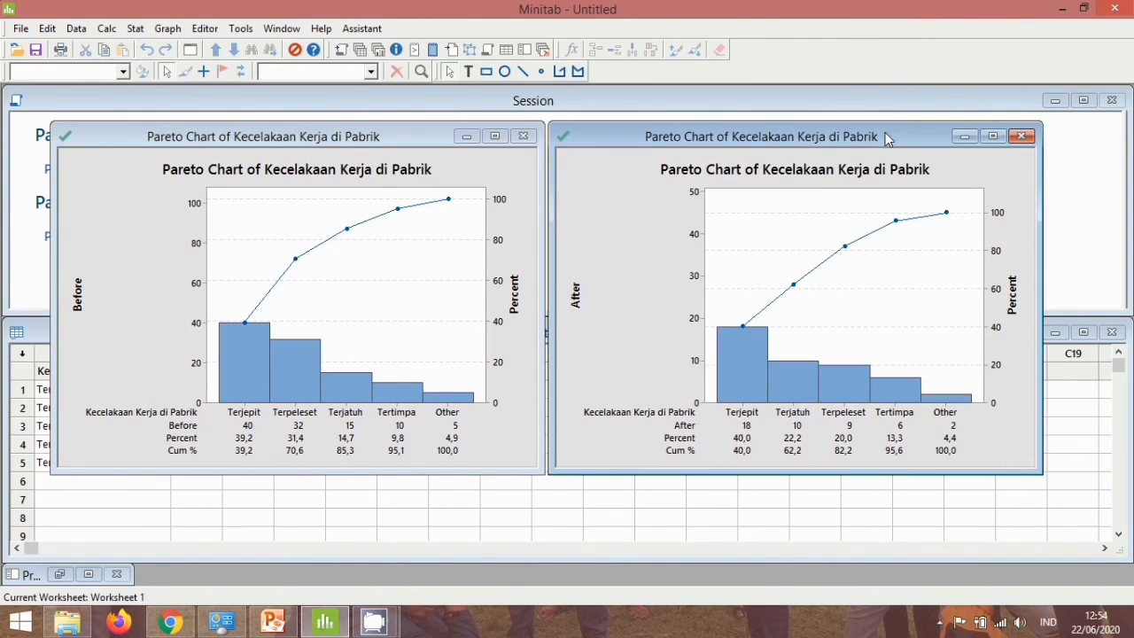
# Change the title of the Before Pareto chart to "Before" and center it above the plot area.
pyautogui.click(338, 173)
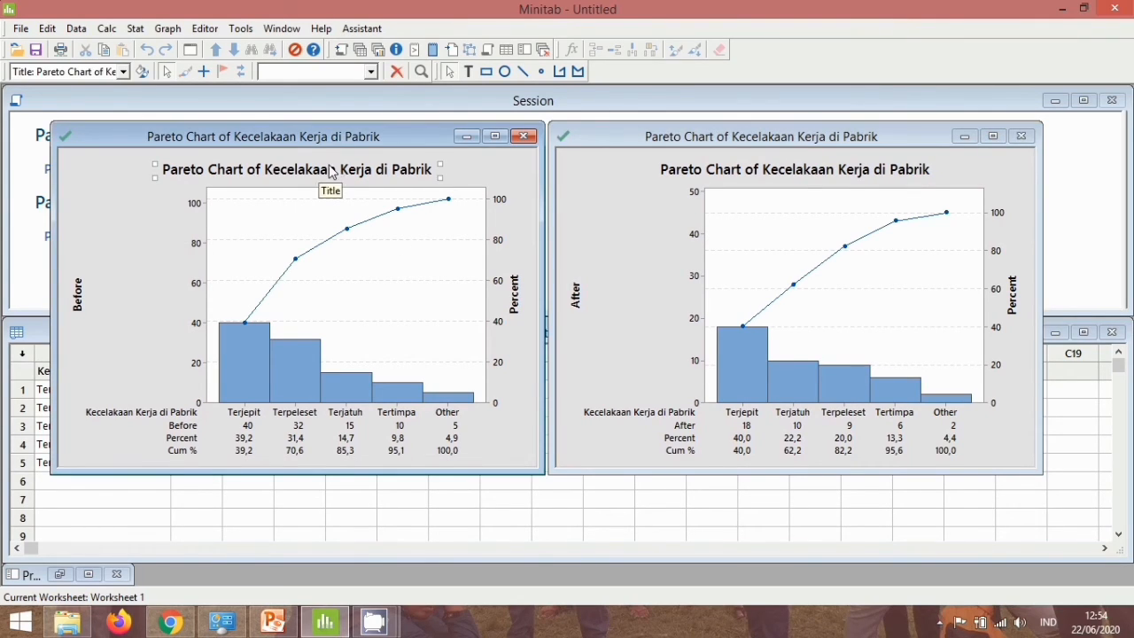
pyautogui.doubleClick(303, 168)
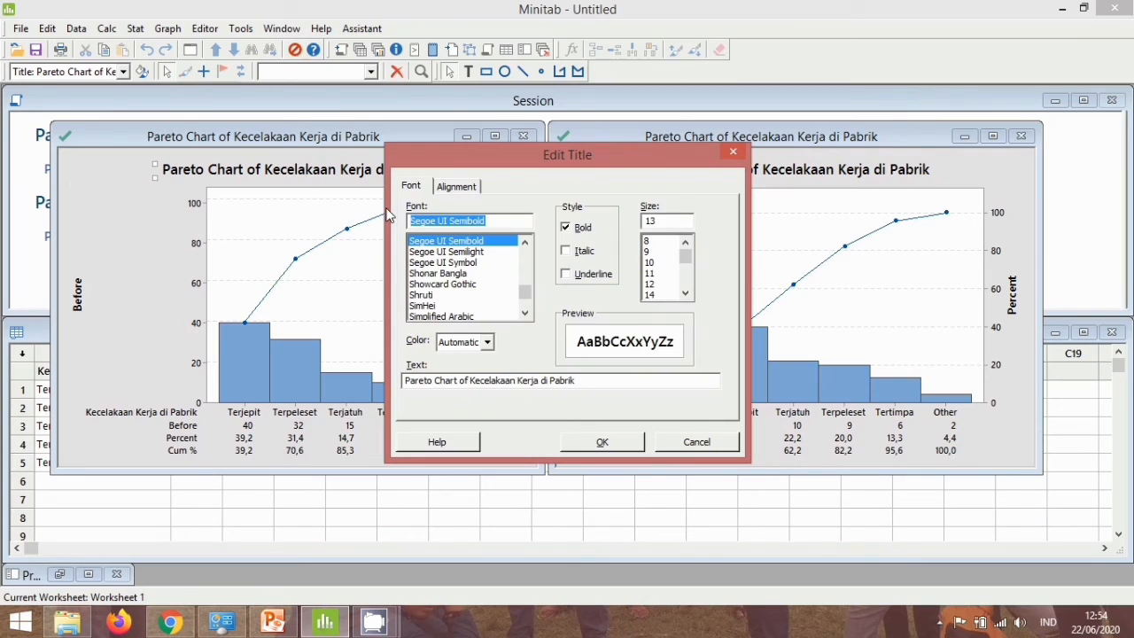
pyautogui.moveTo(578, 381); pyautogui.dragTo(406, 381)
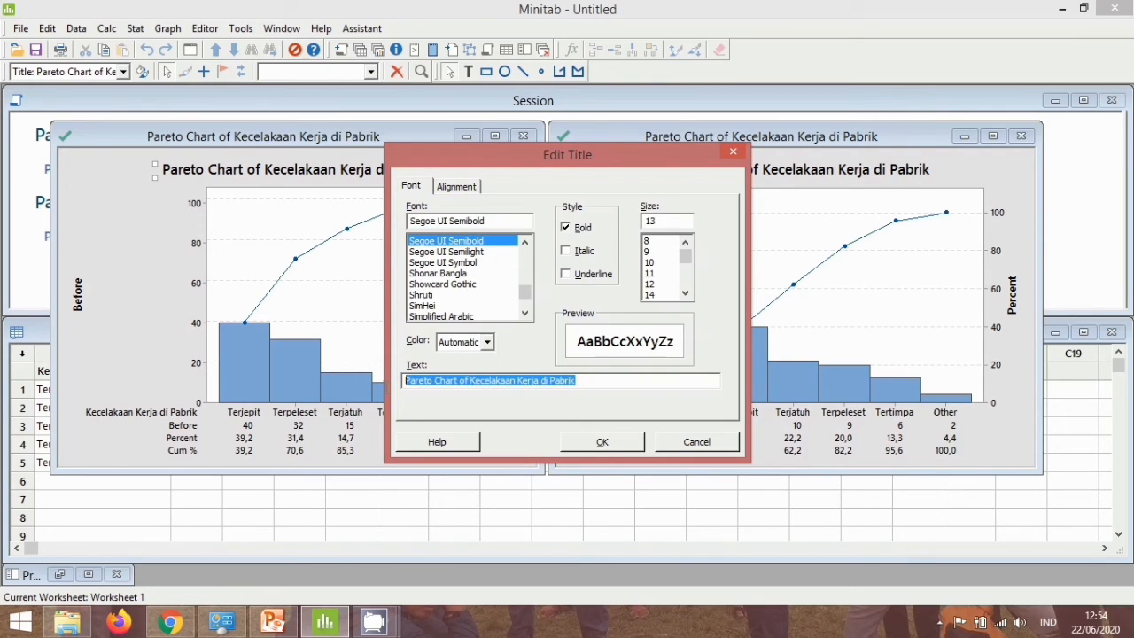
pyautogui.write('B')
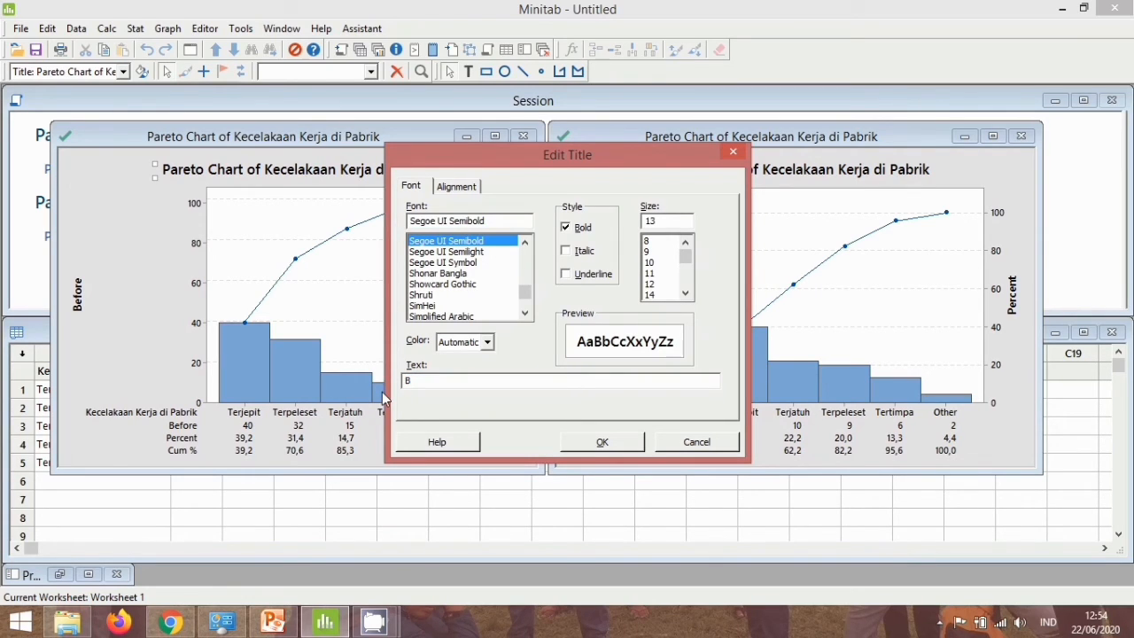
pyautogui.write('efore')
pyautogui.click(601, 442)
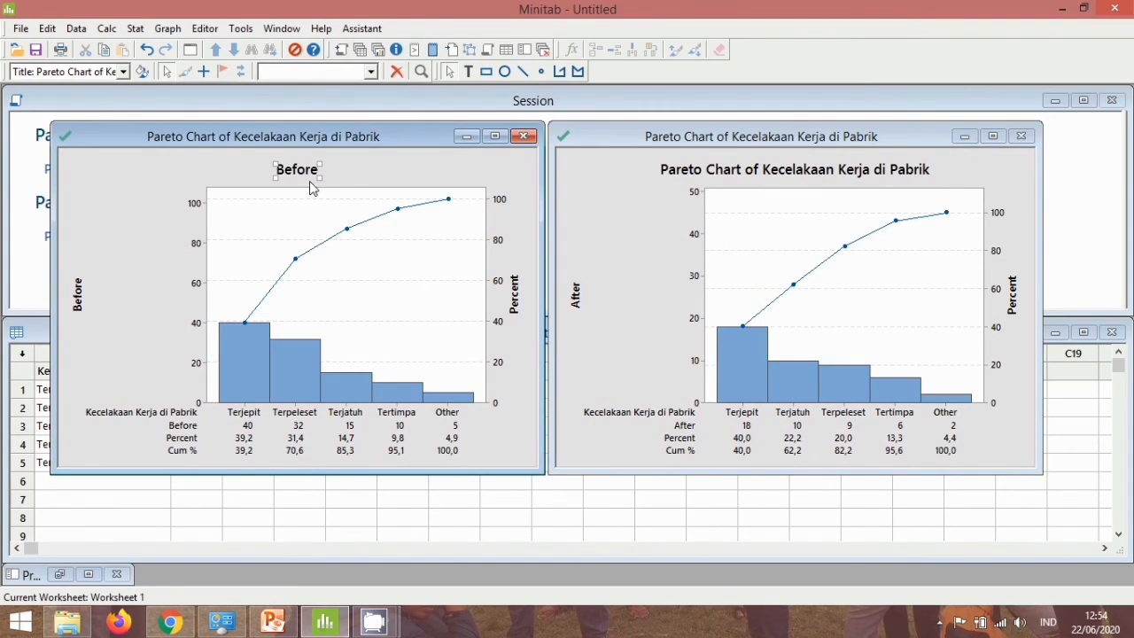
pyautogui.moveTo(310, 171); pyautogui.dragTo(361, 173)
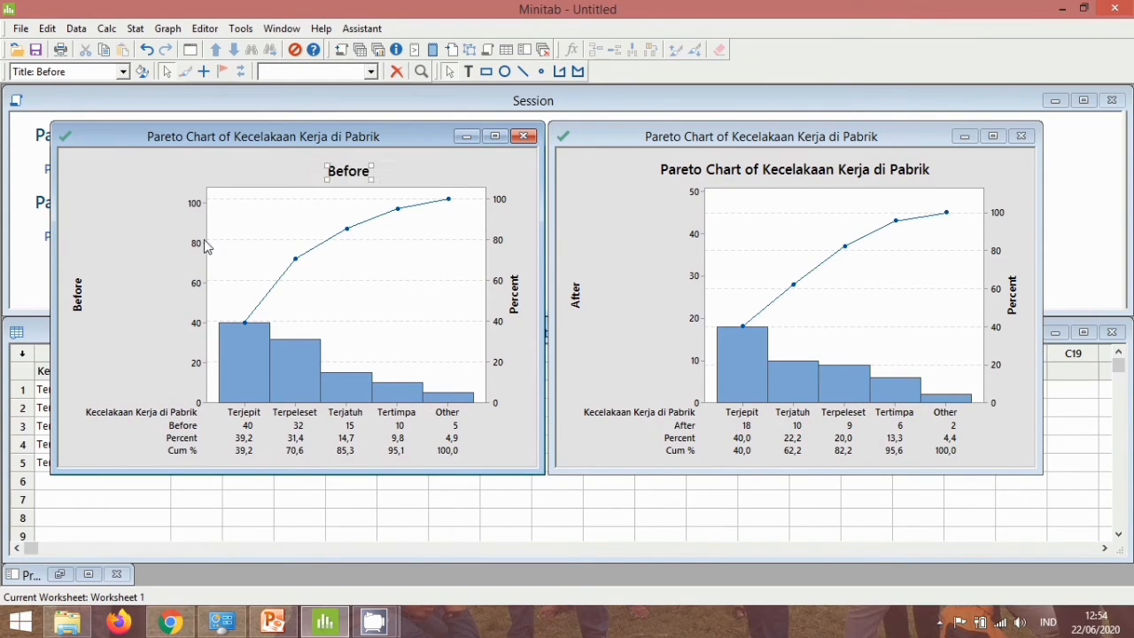
# Change the y-axis label of the Before Pareto chart to "Jumlah" and move it closer to the vertical axis.
pyautogui.click(77, 294)
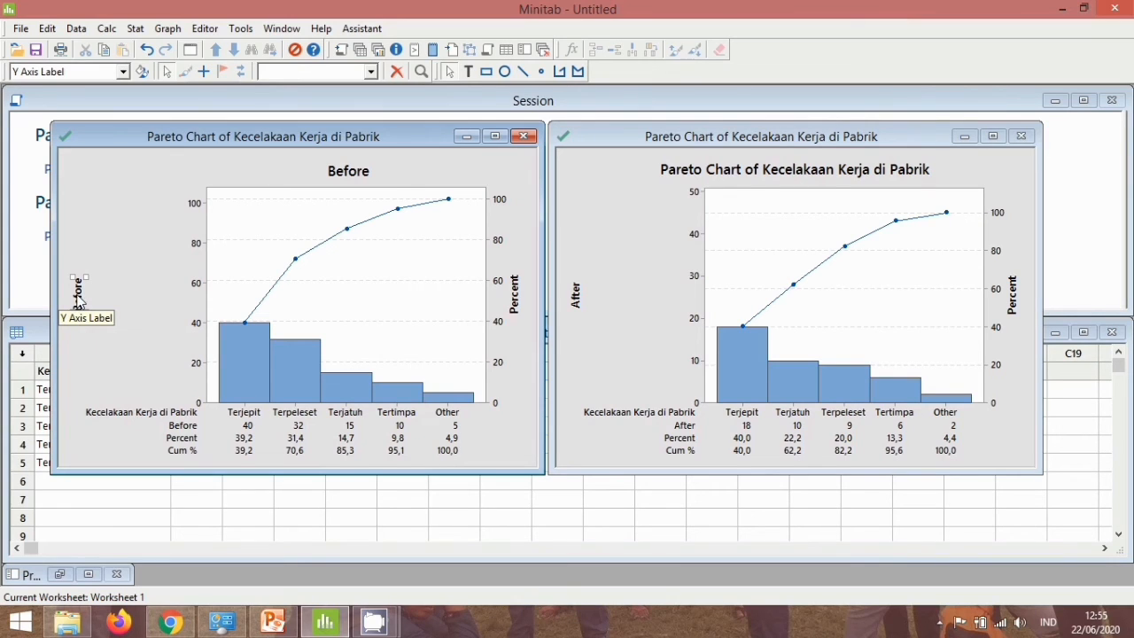
pyautogui.doubleClick(78, 301)
pyautogui.doubleClick(403, 381)
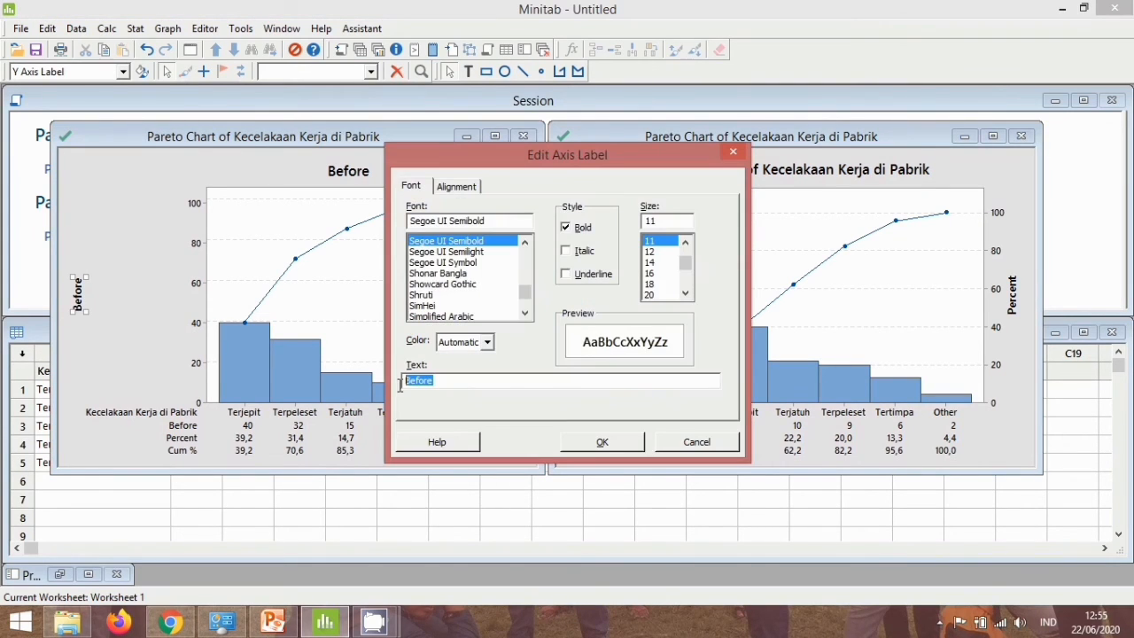
pyautogui.write('Jumlah')
pyautogui.click(591, 445)
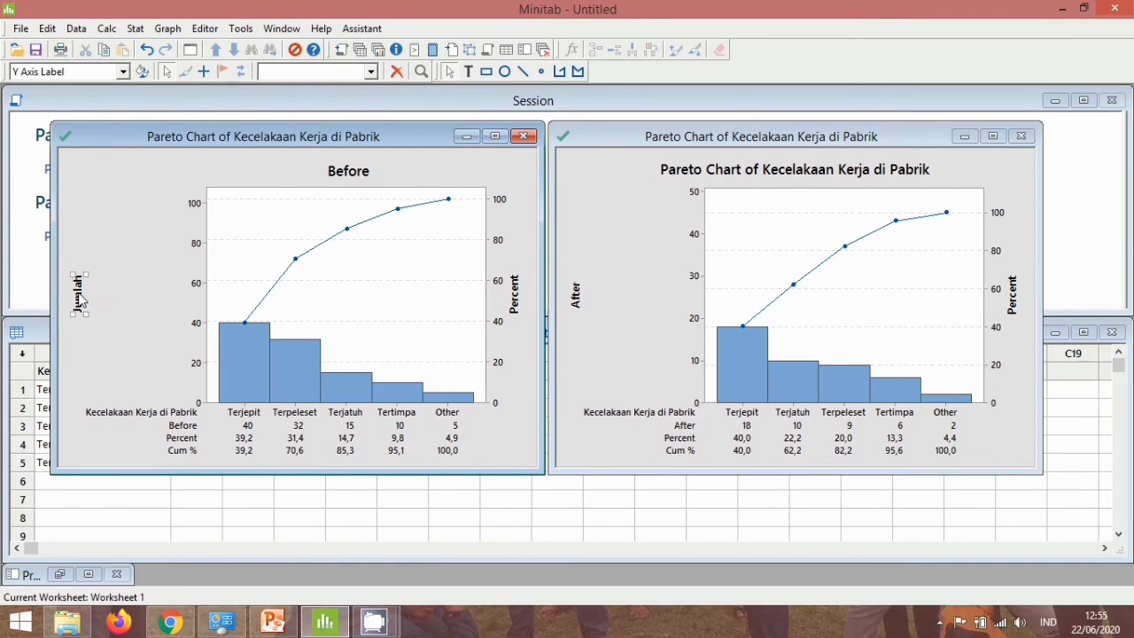
pyautogui.moveTo(84, 301); pyautogui.dragTo(166, 299)
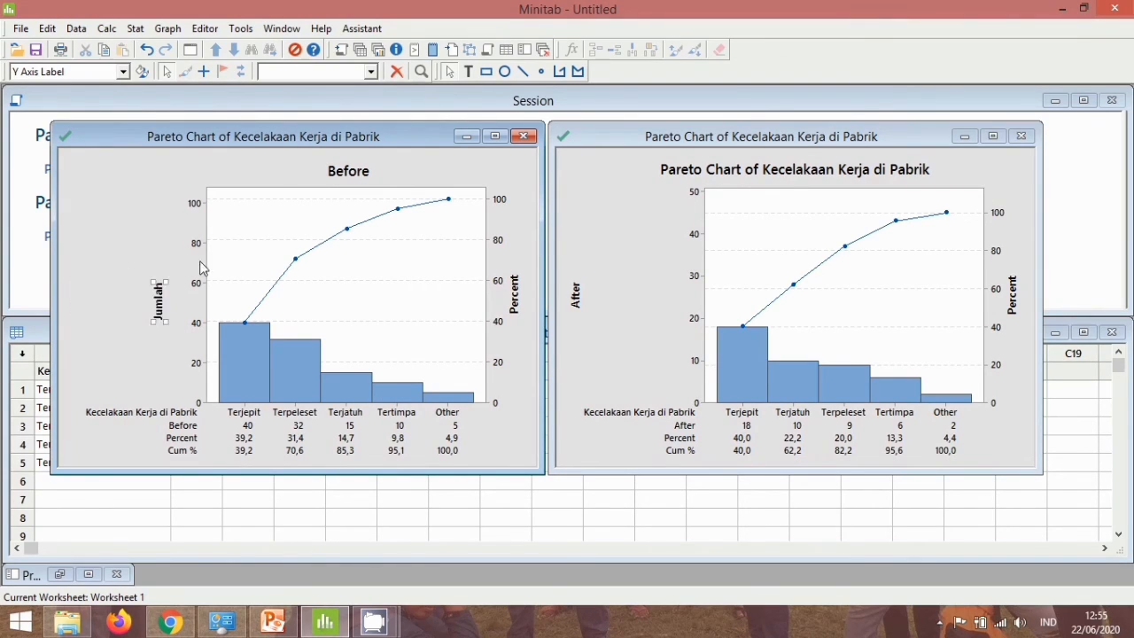
# Change the title of the After Pareto chart to "After" and center it above the plot area.
pyautogui.click(769, 172)
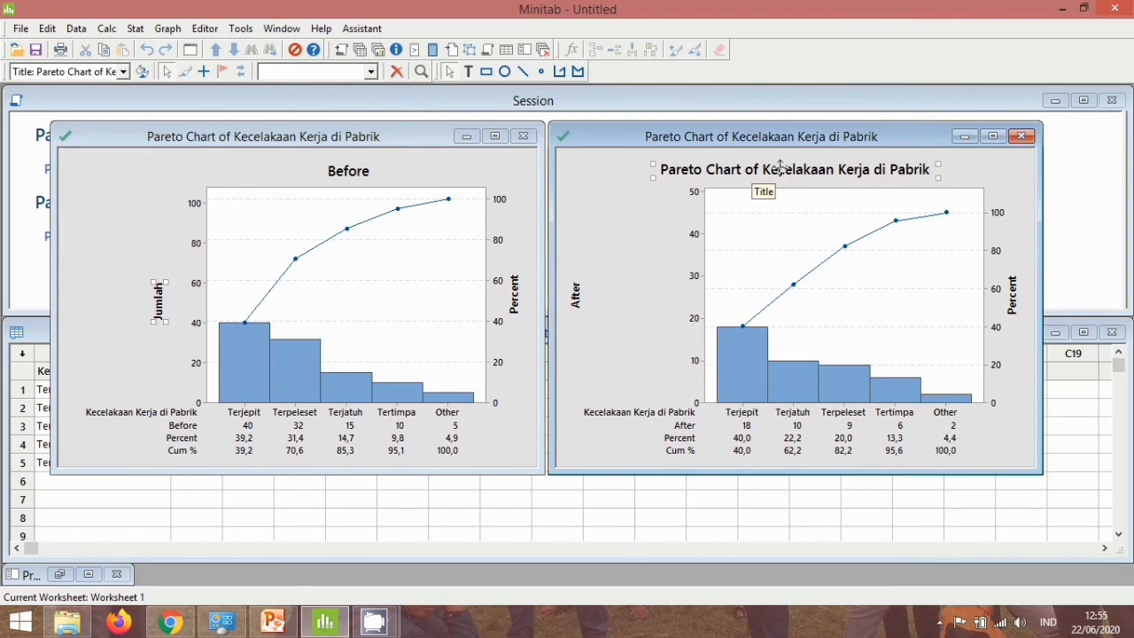
pyautogui.doubleClick(767, 172)
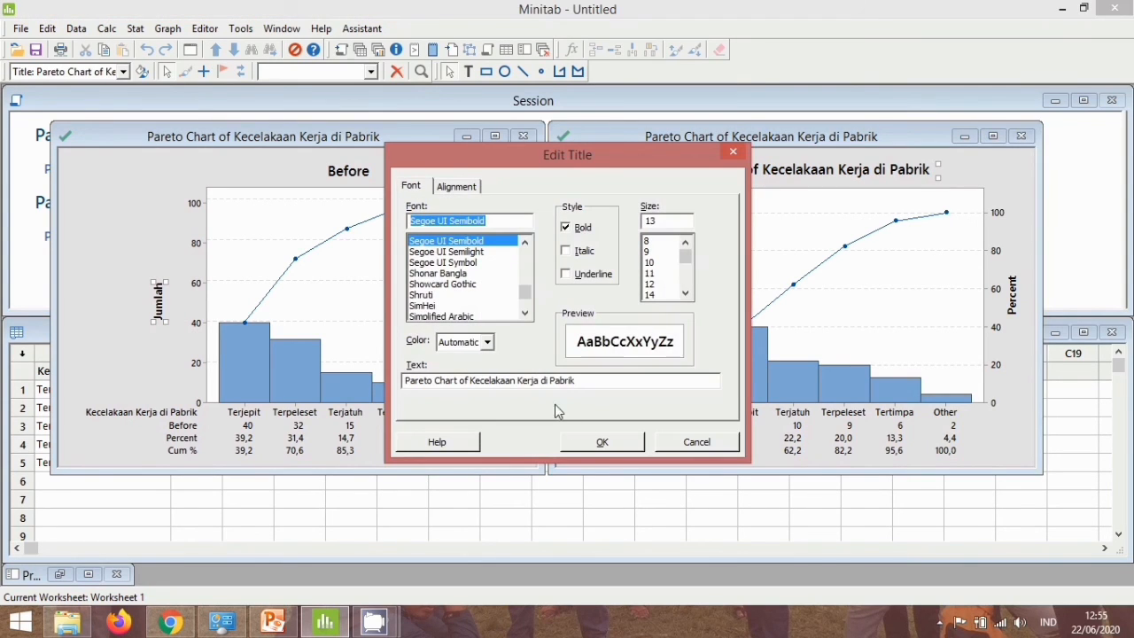
pyautogui.hotkey('shift', 'Home')
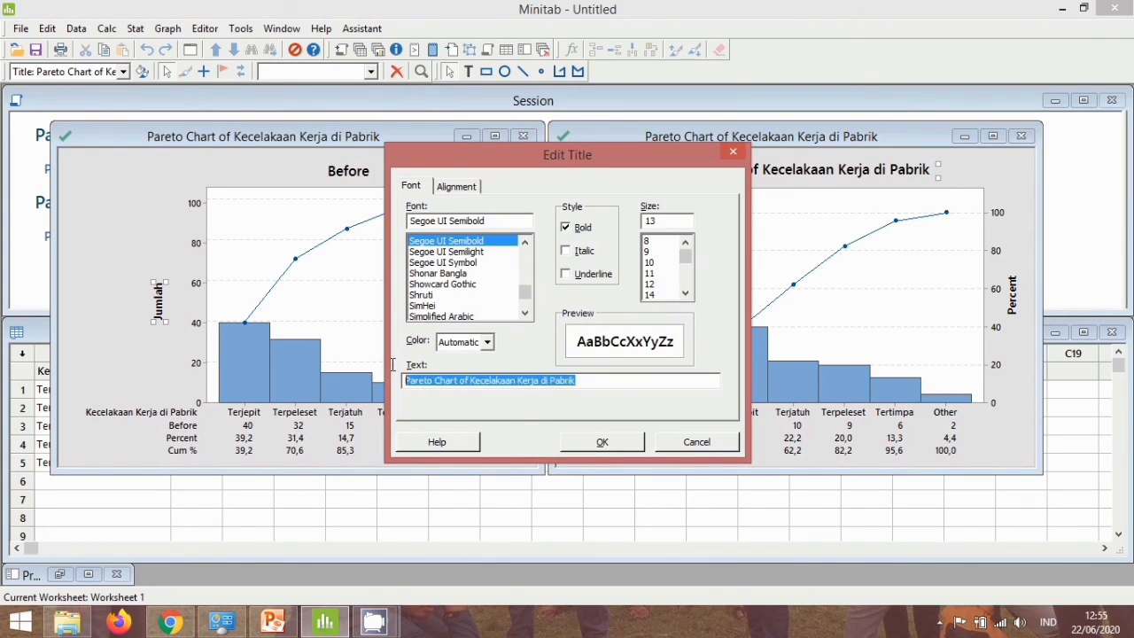
pyautogui.write('After')
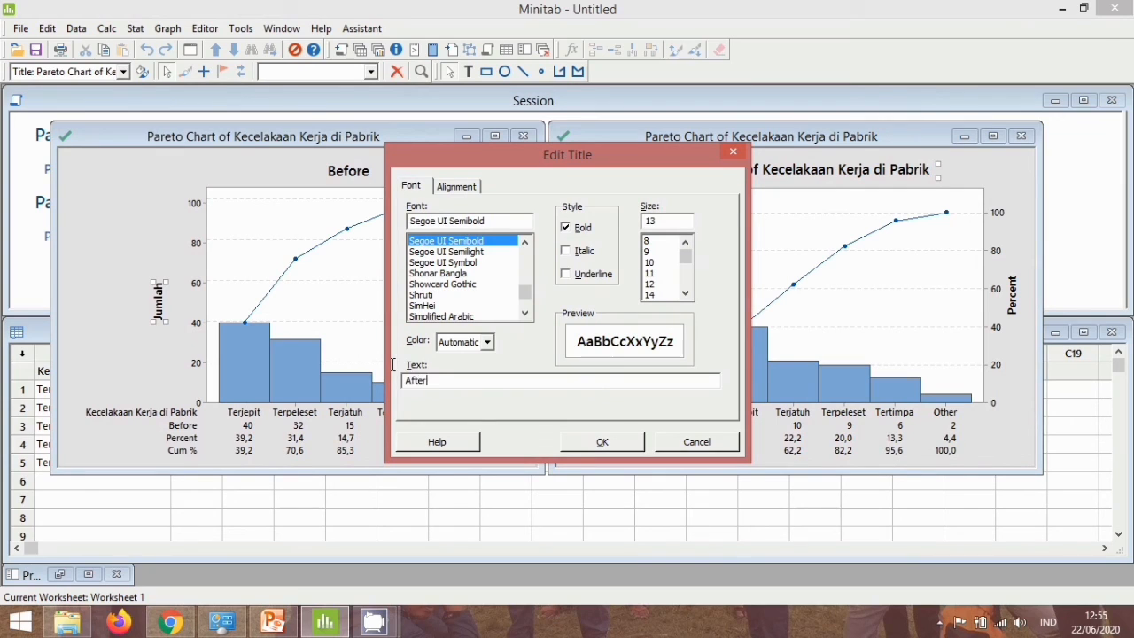
pyautogui.click(591, 442)
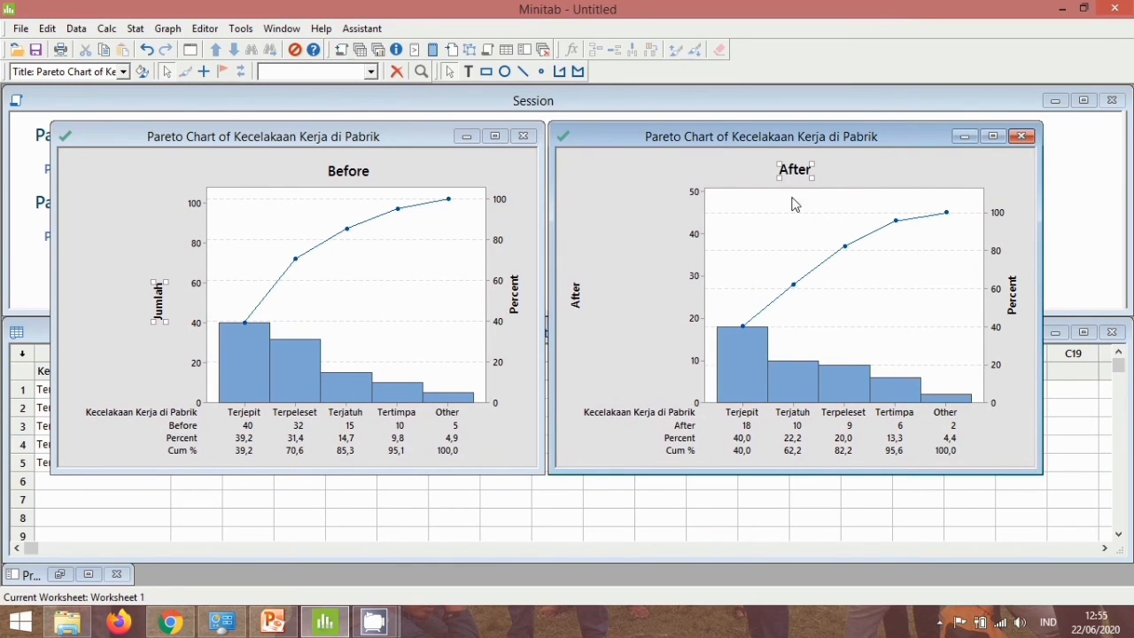
pyautogui.moveTo(803, 173); pyautogui.dragTo(848, 171)
# Change the y-axis label of the After Pareto chart to "Jumlah" and move it closer to the vertical axis.
pyautogui.doubleClick(575, 295)
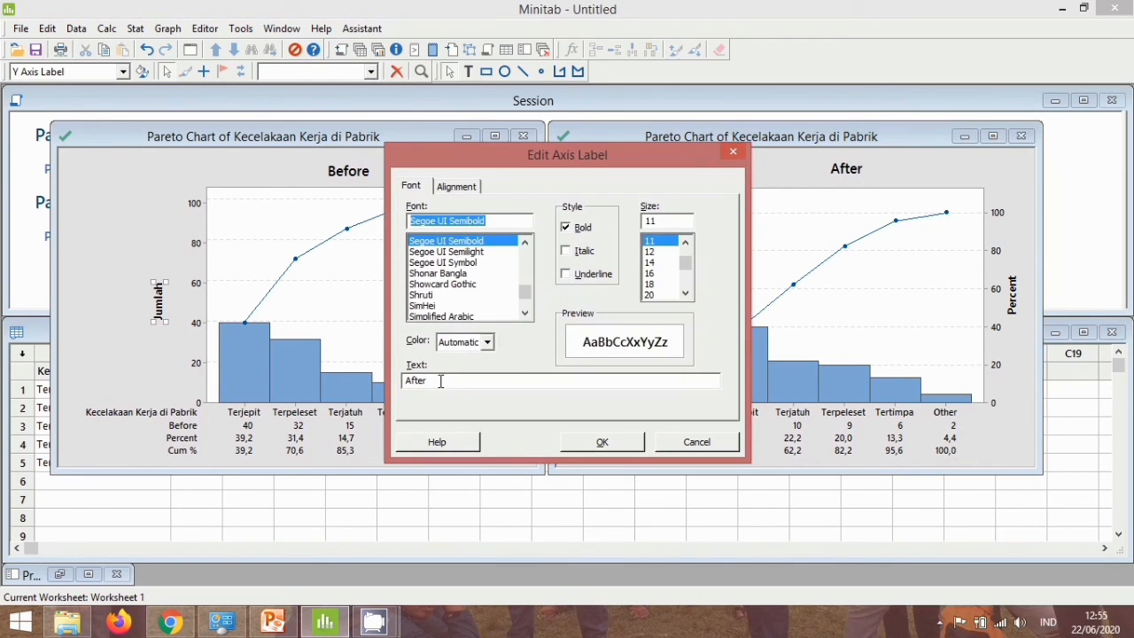
pyautogui.moveTo(441, 381); pyautogui.dragTo(404, 381)
pyautogui.write('JUm')
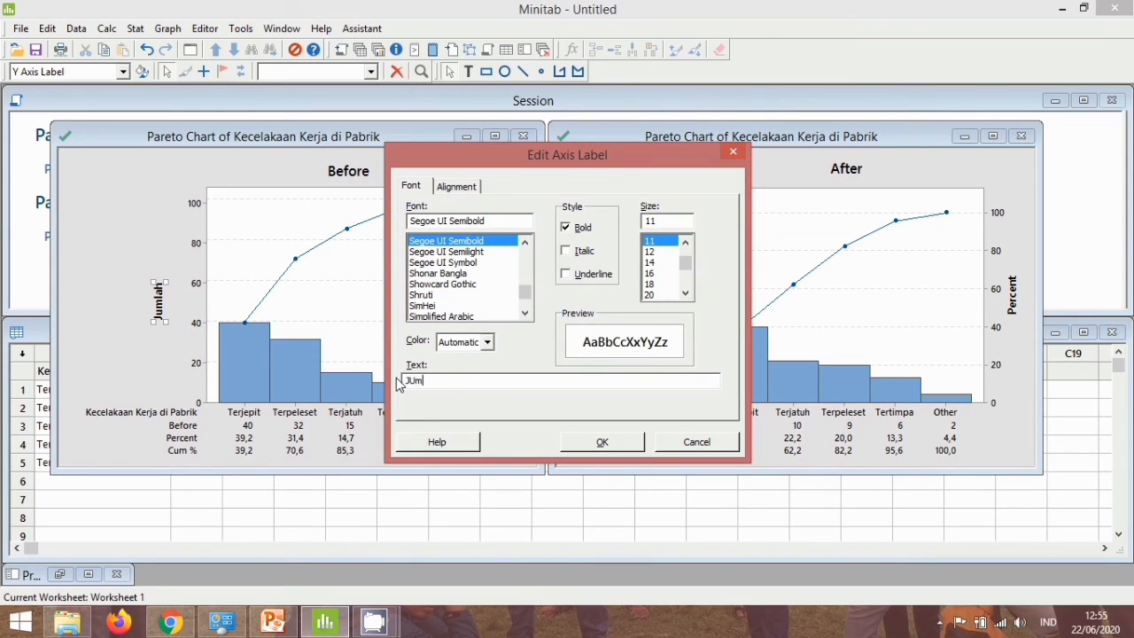
pyautogui.press('BackSpace')
pyautogui.press('BackSpace')
pyautogui.write('umlah')
pyautogui.click(602, 441)
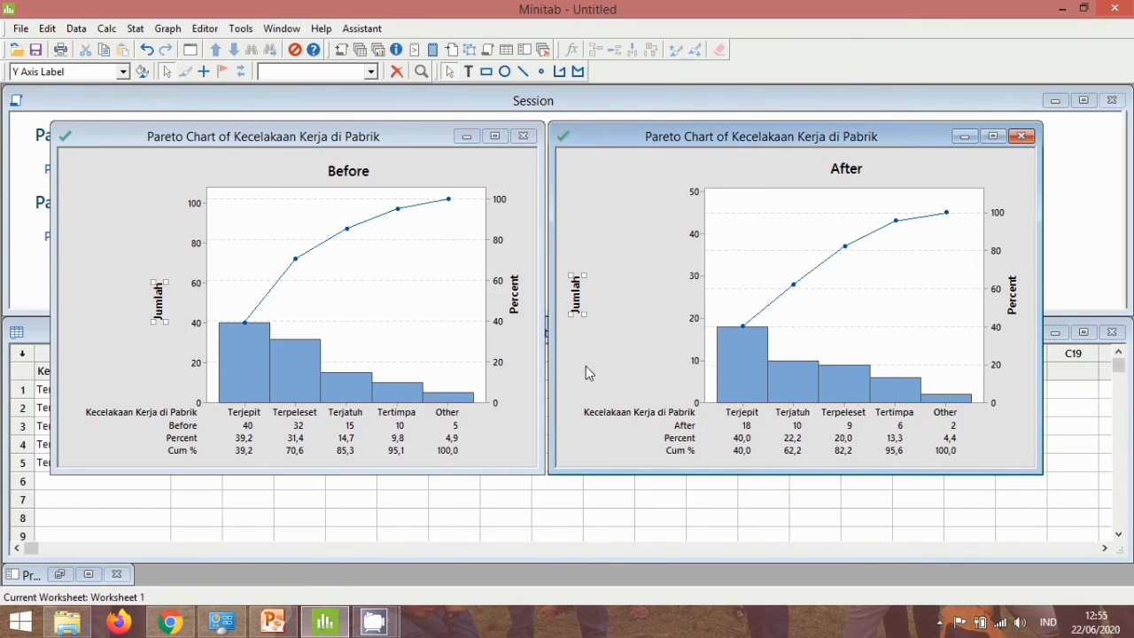
pyautogui.moveTo(580, 301); pyautogui.dragTo(664, 300)
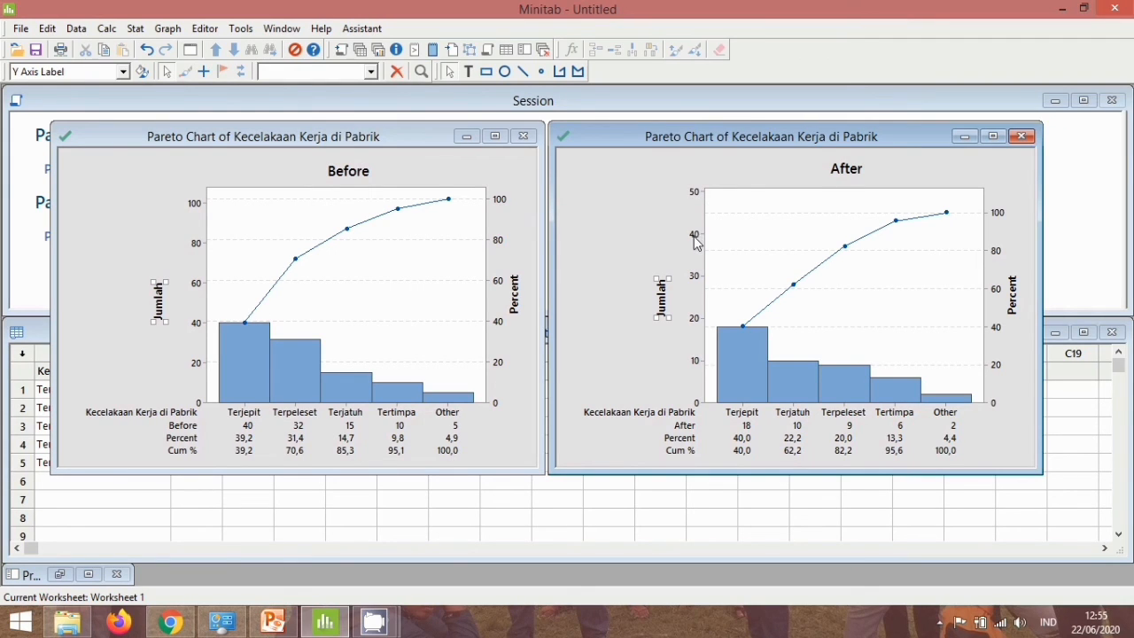
# Set the maximum of the After chart's Jumlah axis scale range to 100 instead of automatic.
pyautogui.click(696, 237)
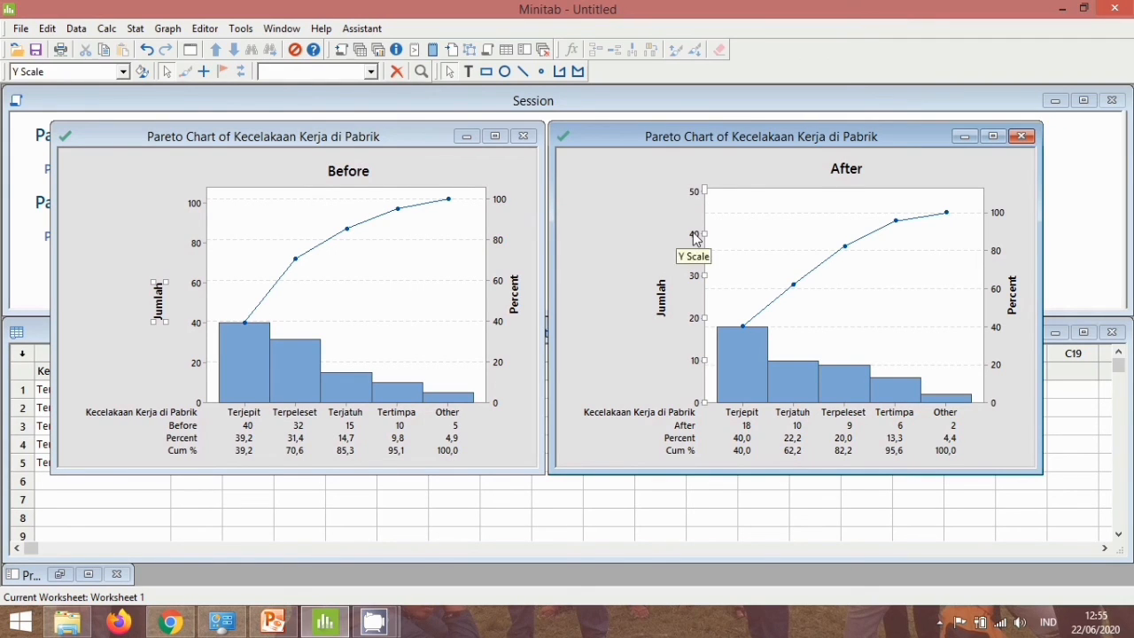
pyautogui.doubleClick(696, 237)
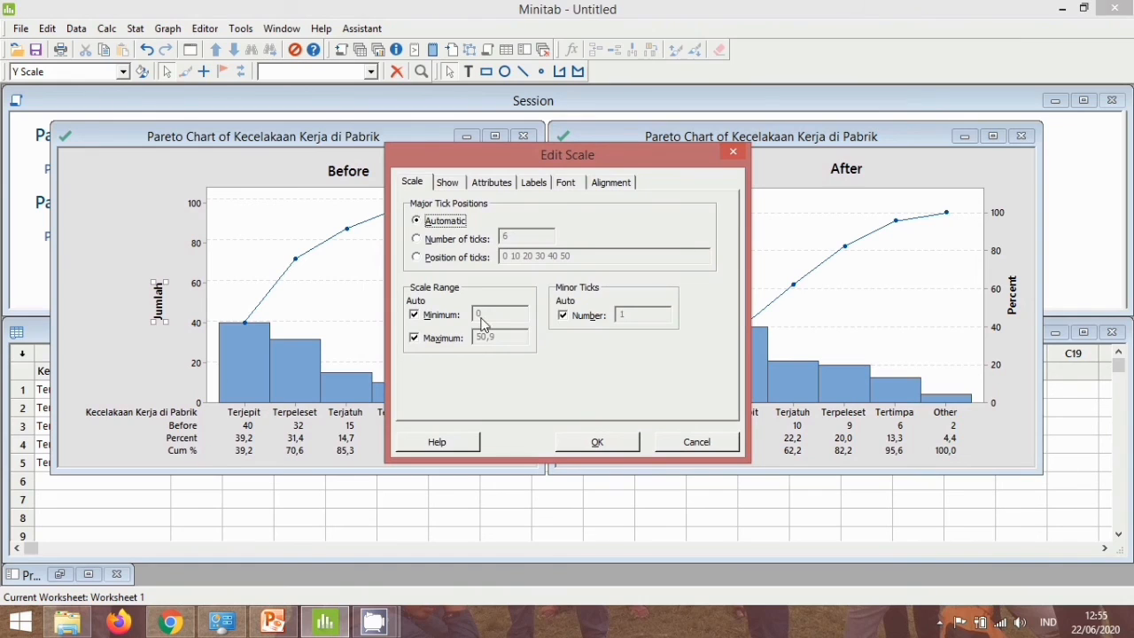
pyautogui.click(415, 339)
pyautogui.press('Tab')
pyautogui.write('100')
pyautogui.click(595, 442)
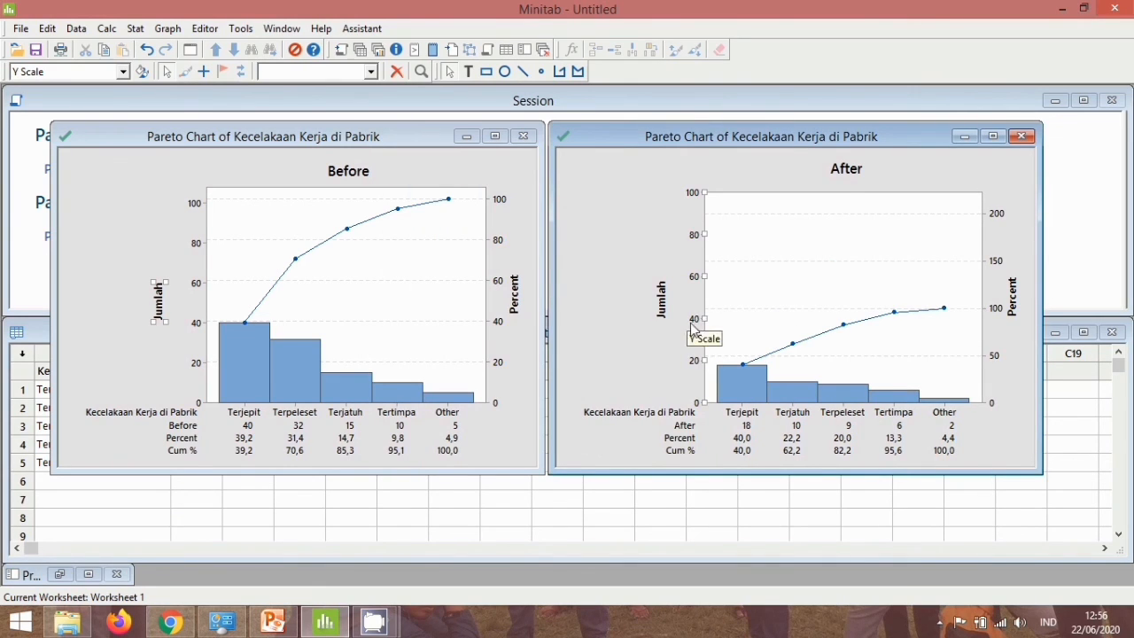